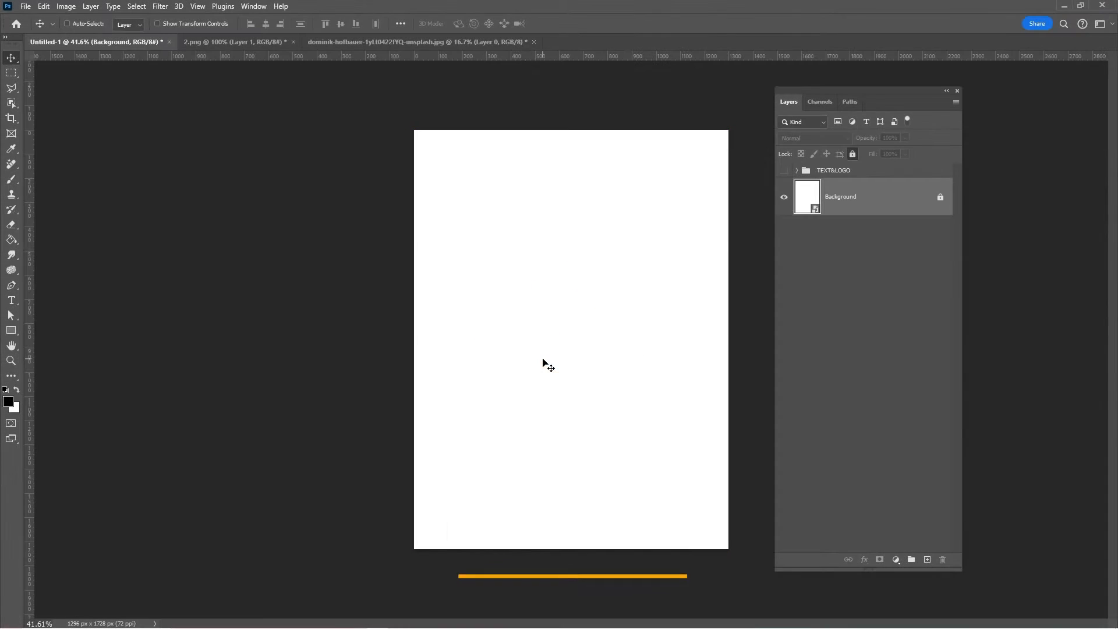
key("ctrl+n")
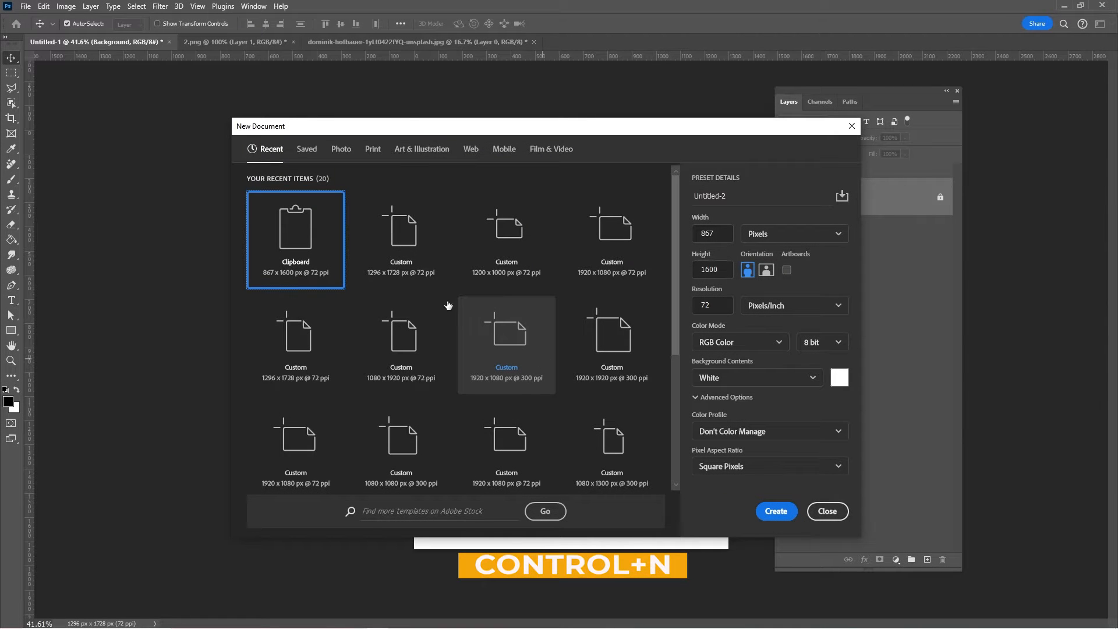
left_click(402, 244)
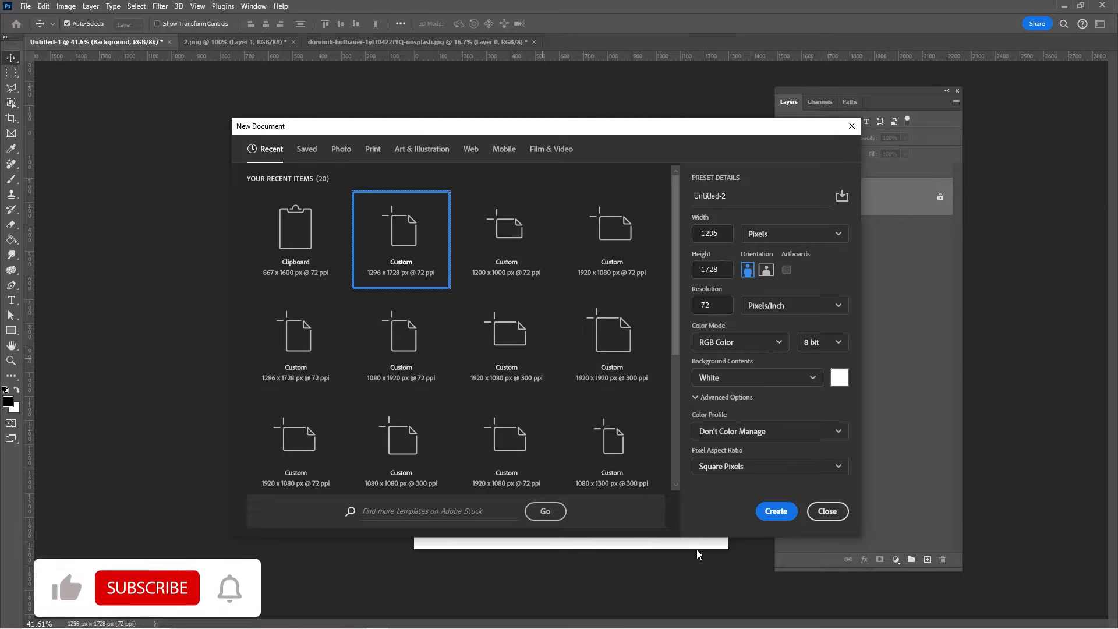
left_click(828, 513)
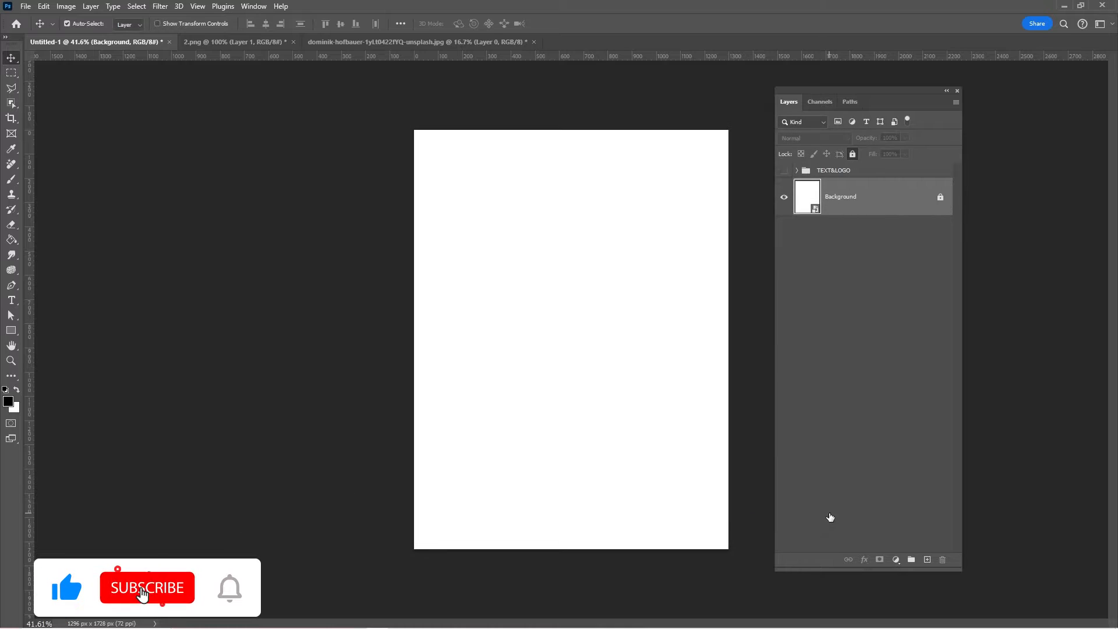
- Unlock the Background layer and convert it to a smart object
left_click(940, 198)
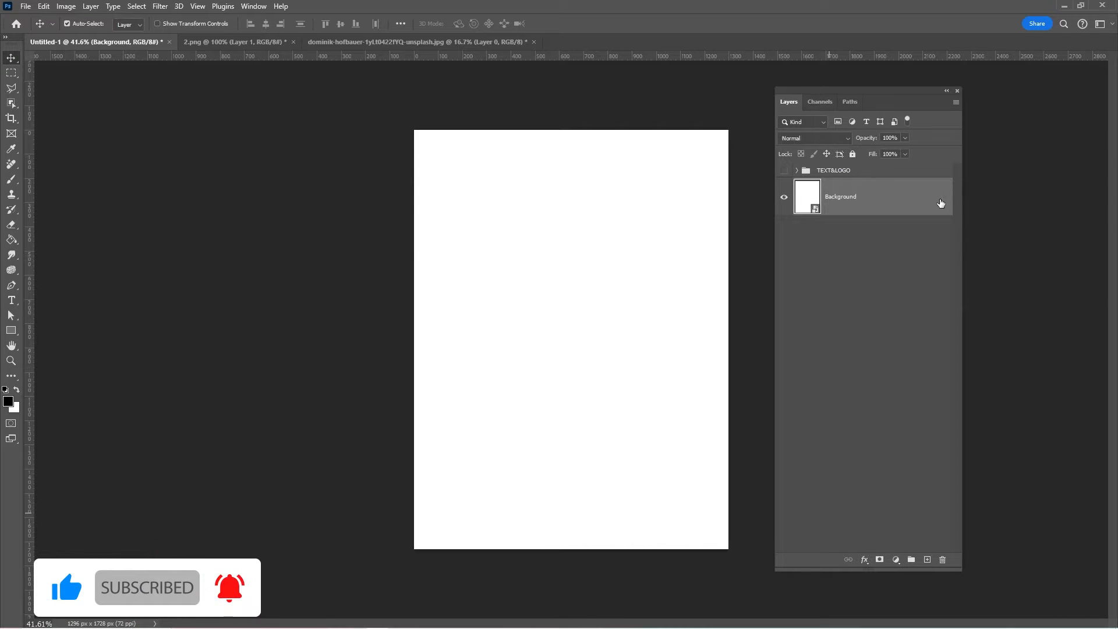
right_click(868, 204)
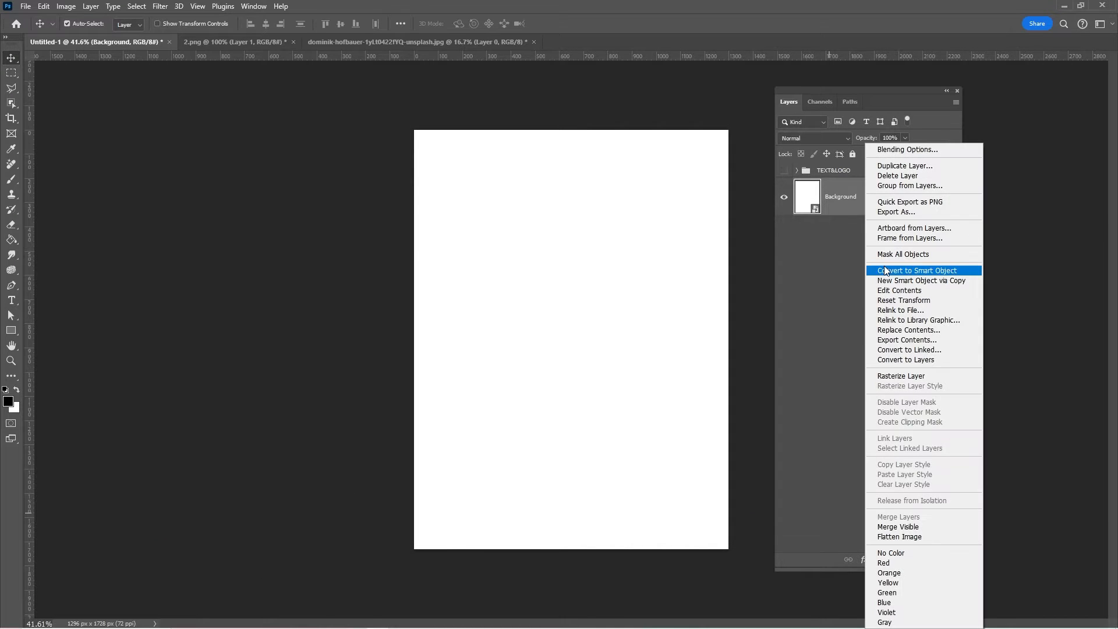
left_click(879, 272)
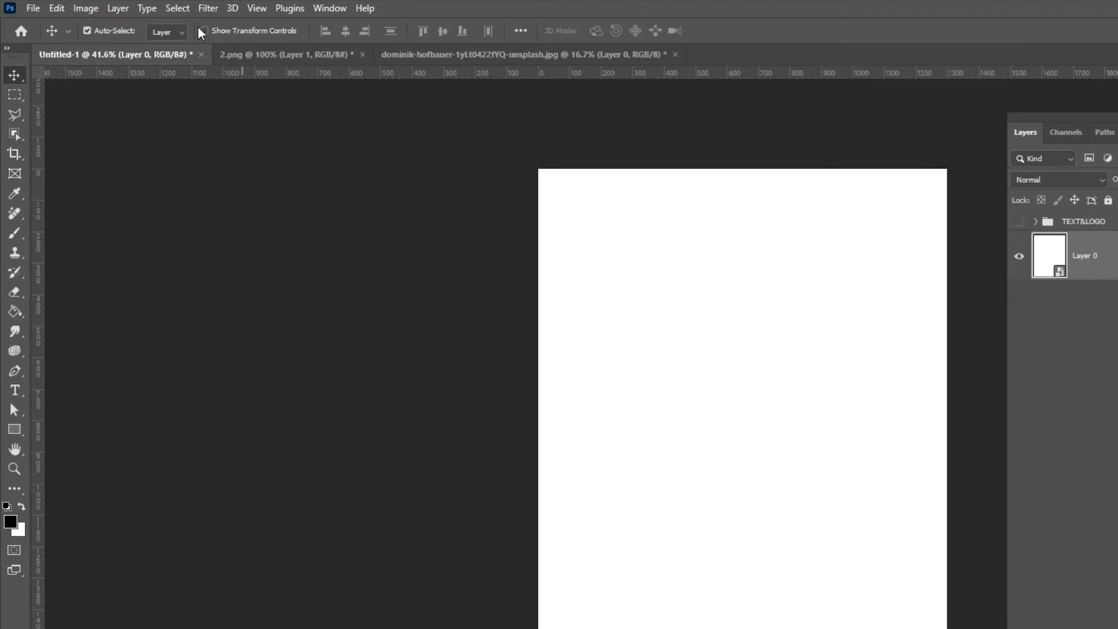
- Apply the Filter Gallery's Texturizer to the white layer with Canvas texture, 113% scaling, relief 7 and light from the top
left_click(201, 10)
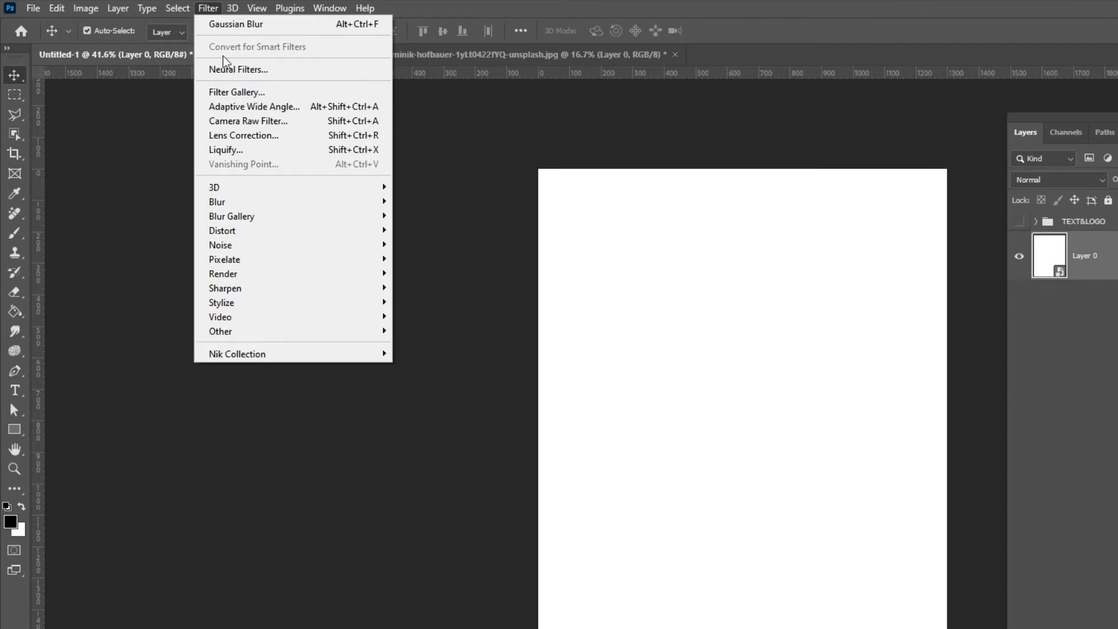
left_click(234, 90)
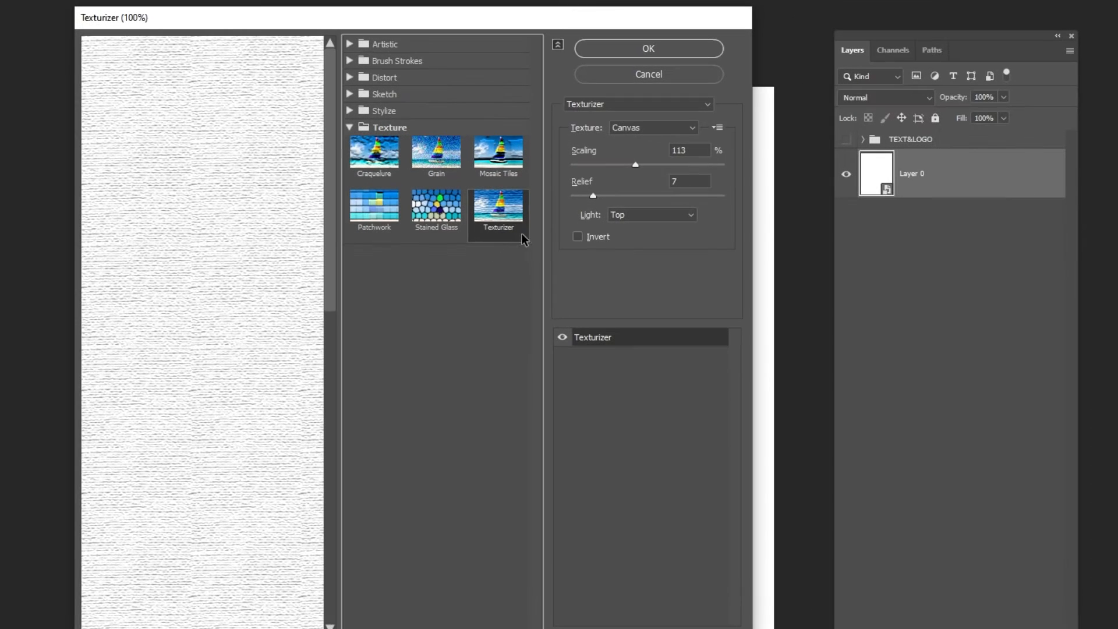
left_click(629, 51)
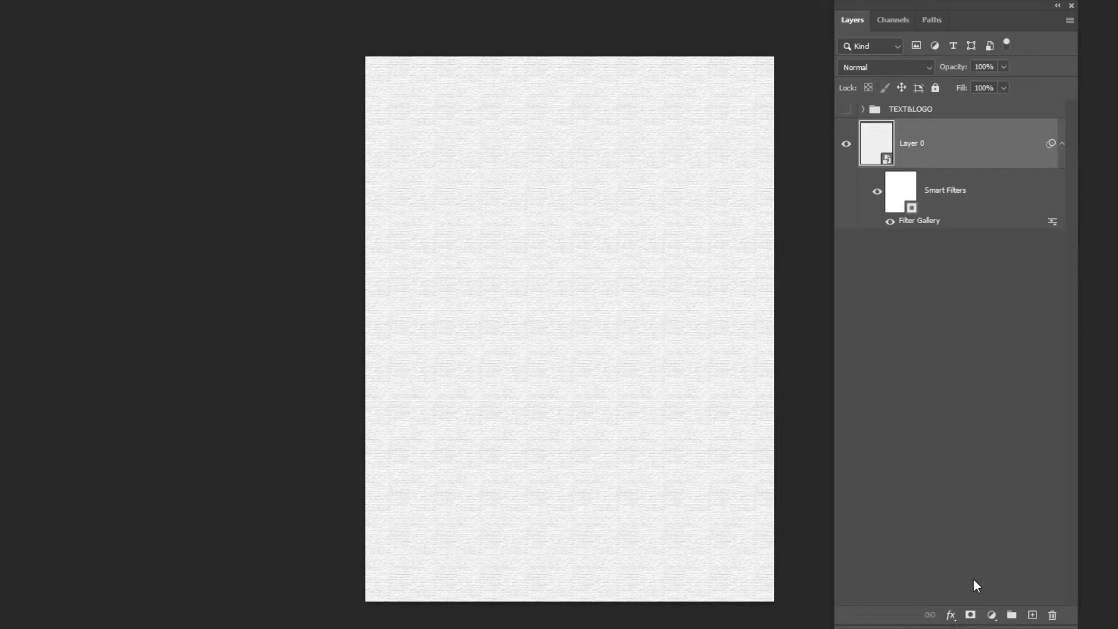
- Add a Gradient fill layer above the textured layer with Radial style, Reverse and Dither enabled and Align with layer disabled
left_click(990, 614)
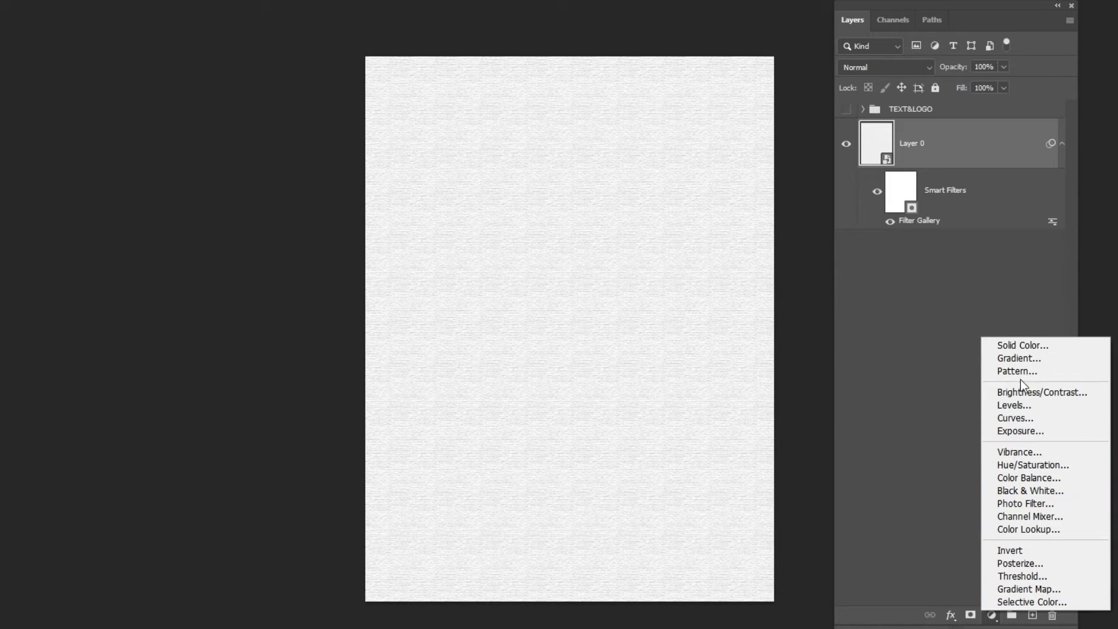
left_click(1019, 360)
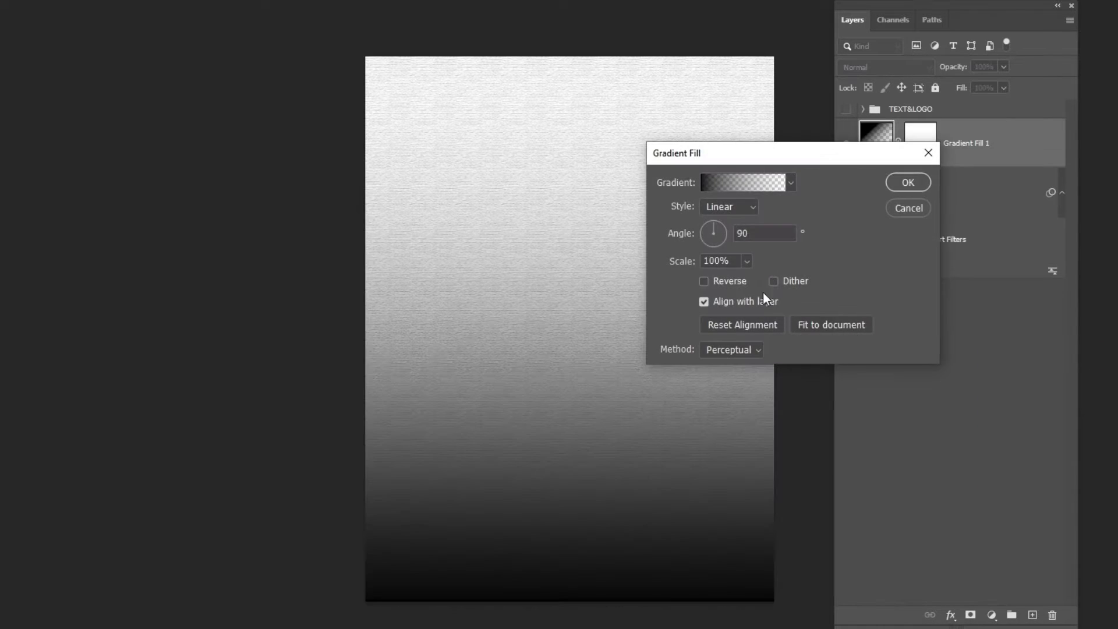
left_click(732, 208)
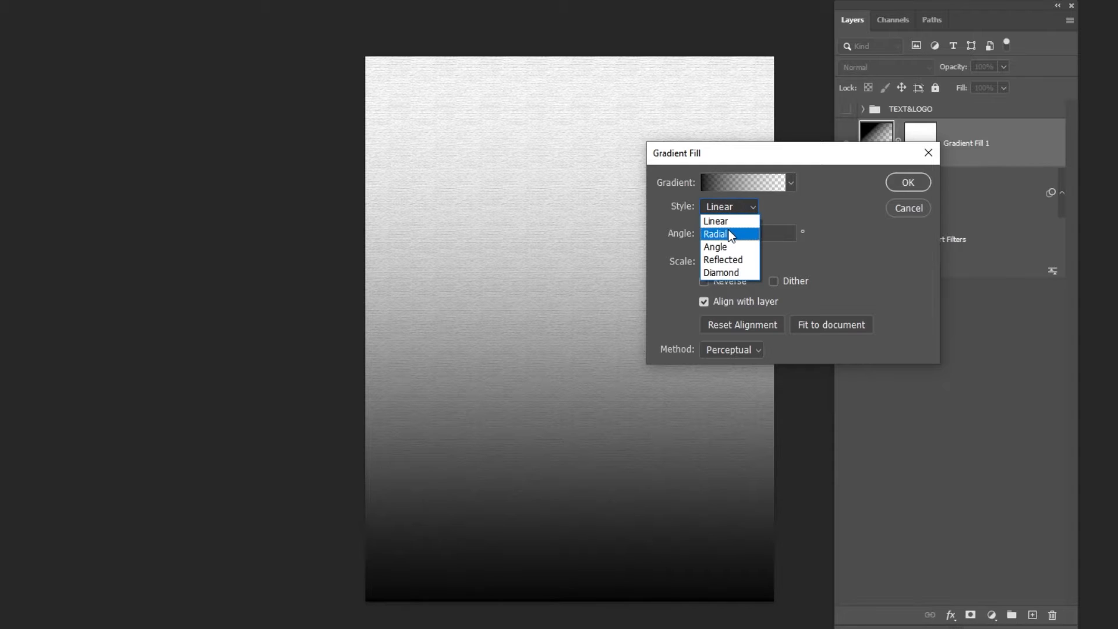
left_click(725, 233)
left_click(704, 281)
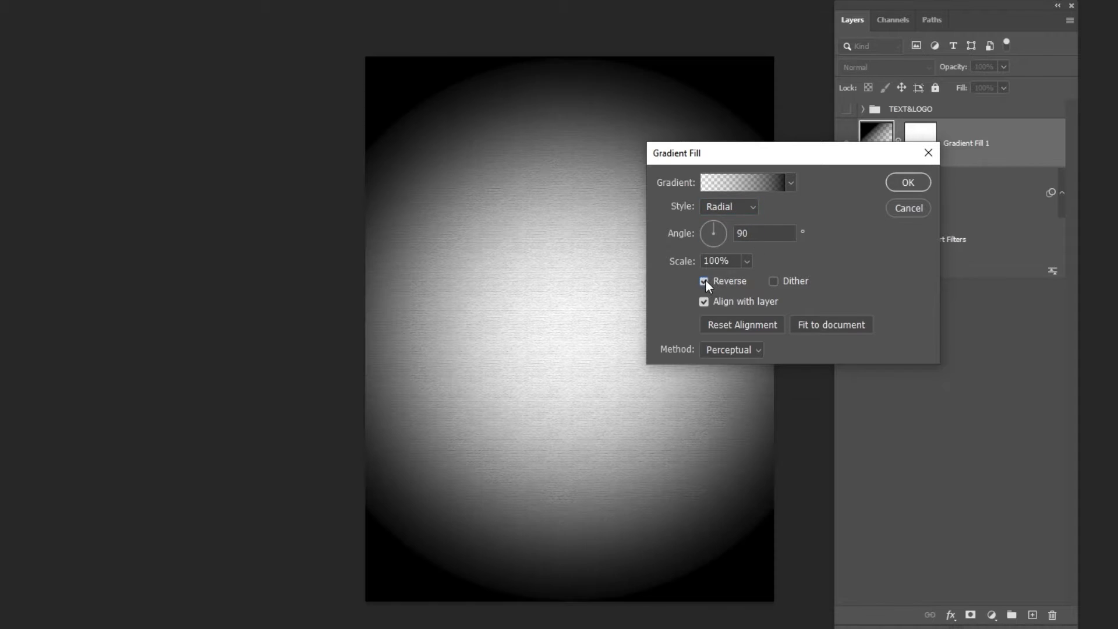
left_click(773, 282)
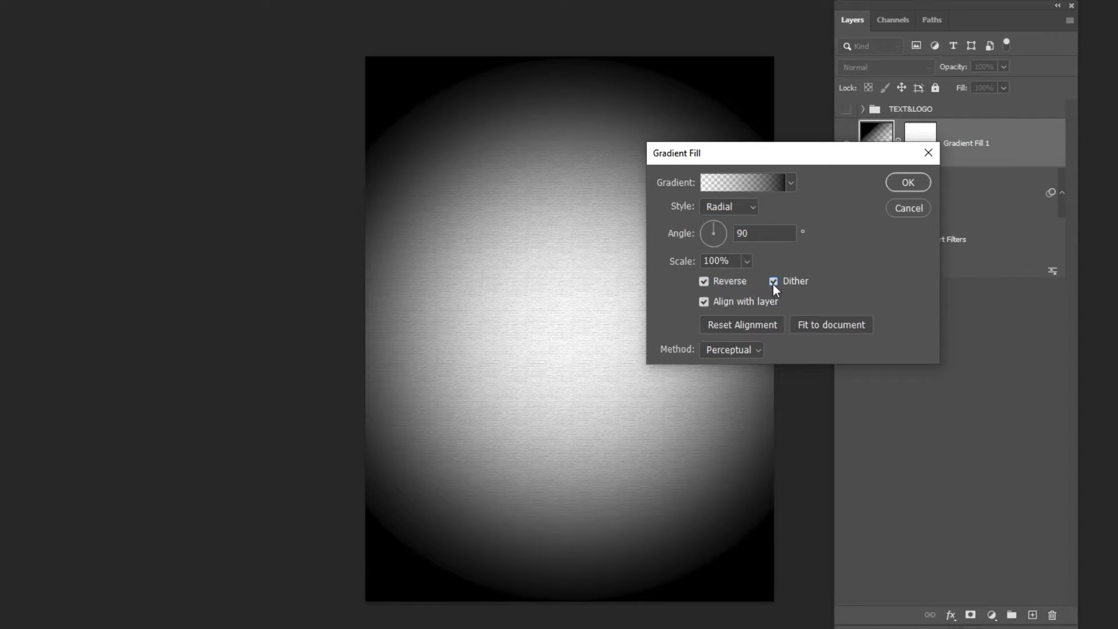
left_click(704, 302)
- Set the gradient's color stop at location 0 to #1f1c1c
left_click(743, 184)
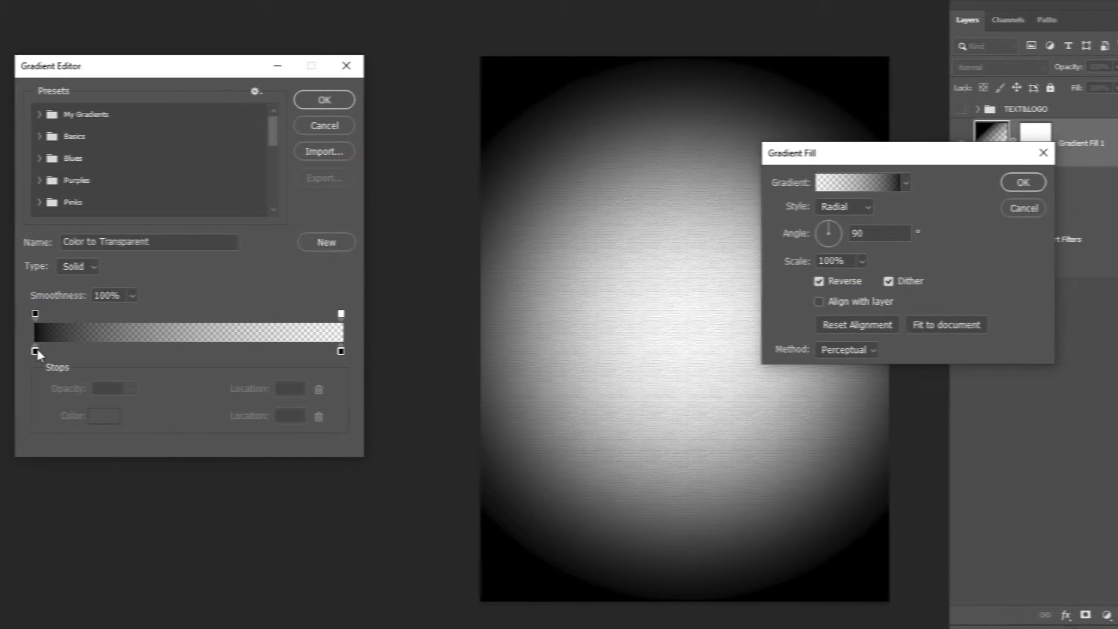
left_click(35, 351)
left_click(102, 421)
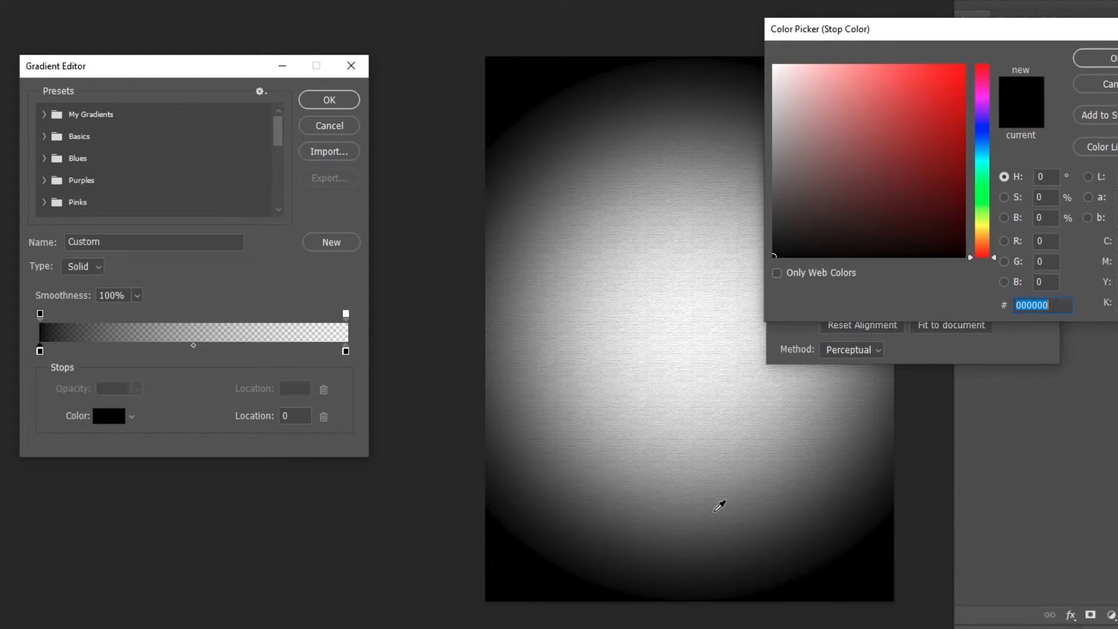
type("1f1c1c")
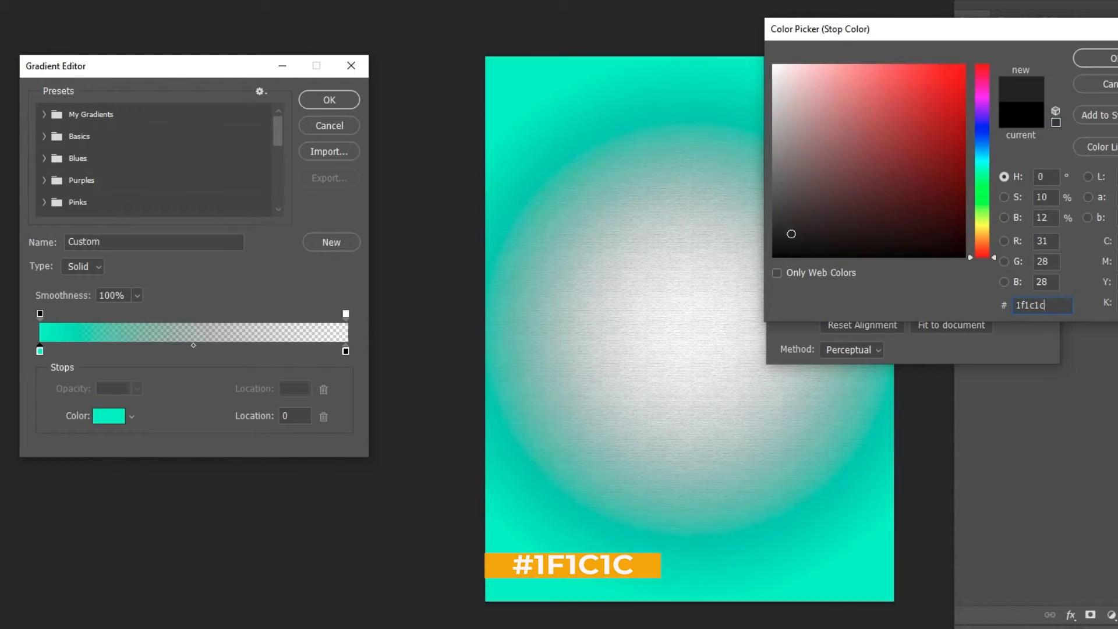
left_click(1095, 58)
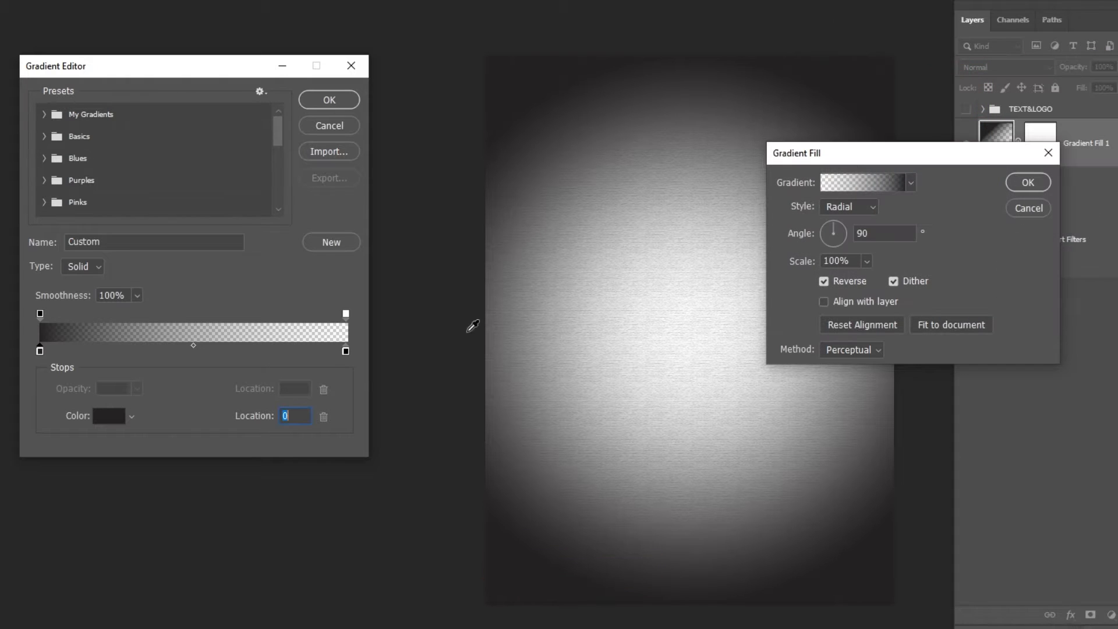
- Set the gradient's end opacity stop to 20% and its end color stop to #4f4f4f, and accept the edited gradient
left_click(345, 314)
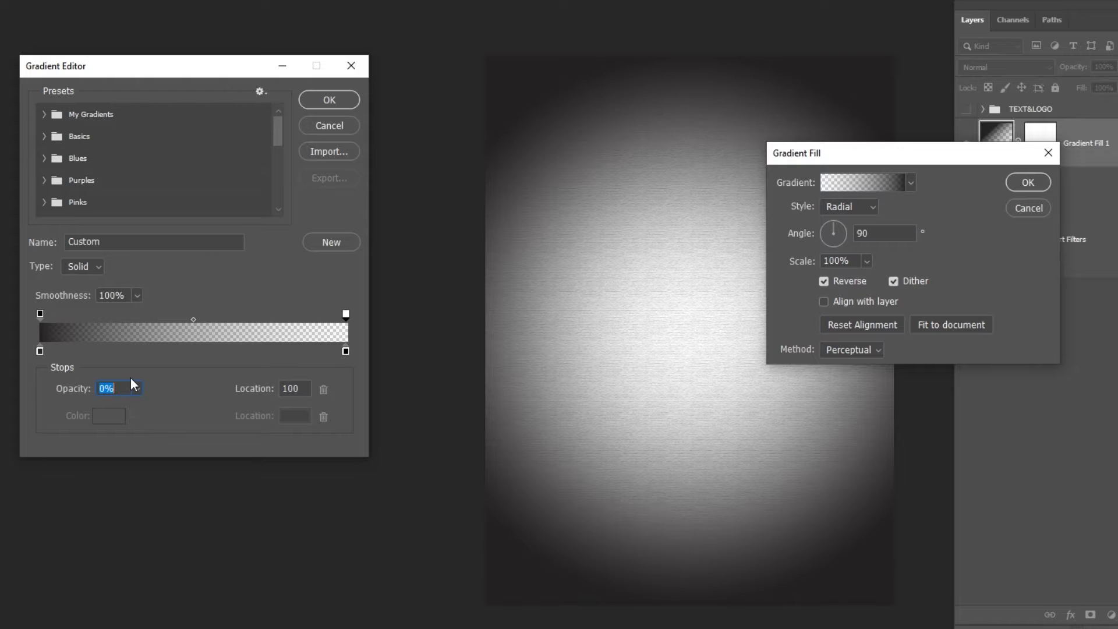
type("20")
key("Tab")
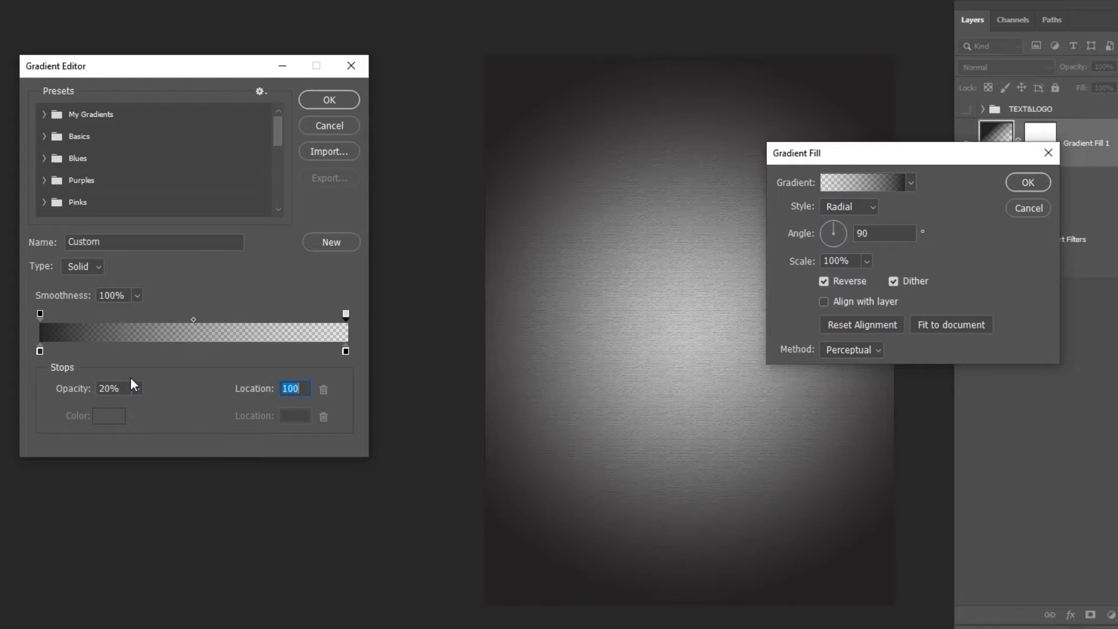
double_click(346, 350)
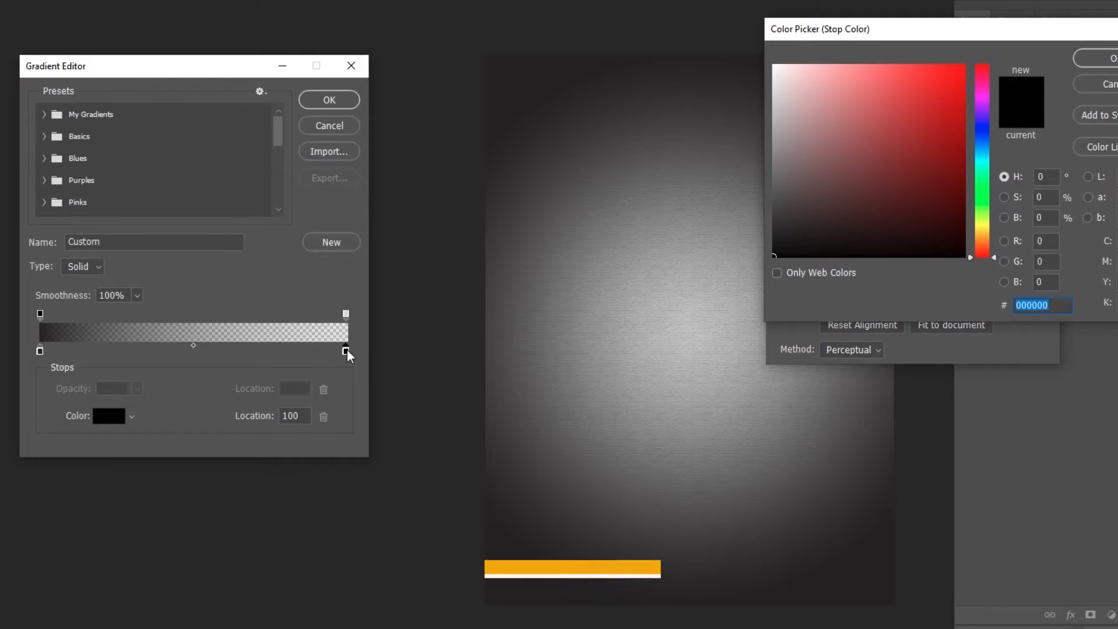
type("4f4f4f")
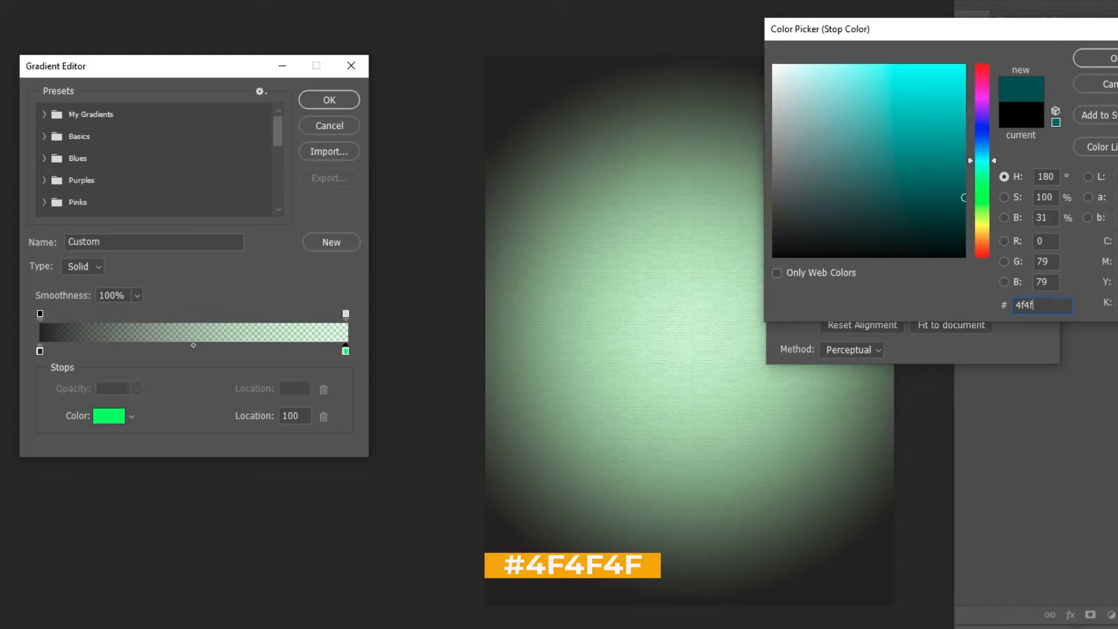
left_click(1102, 65)
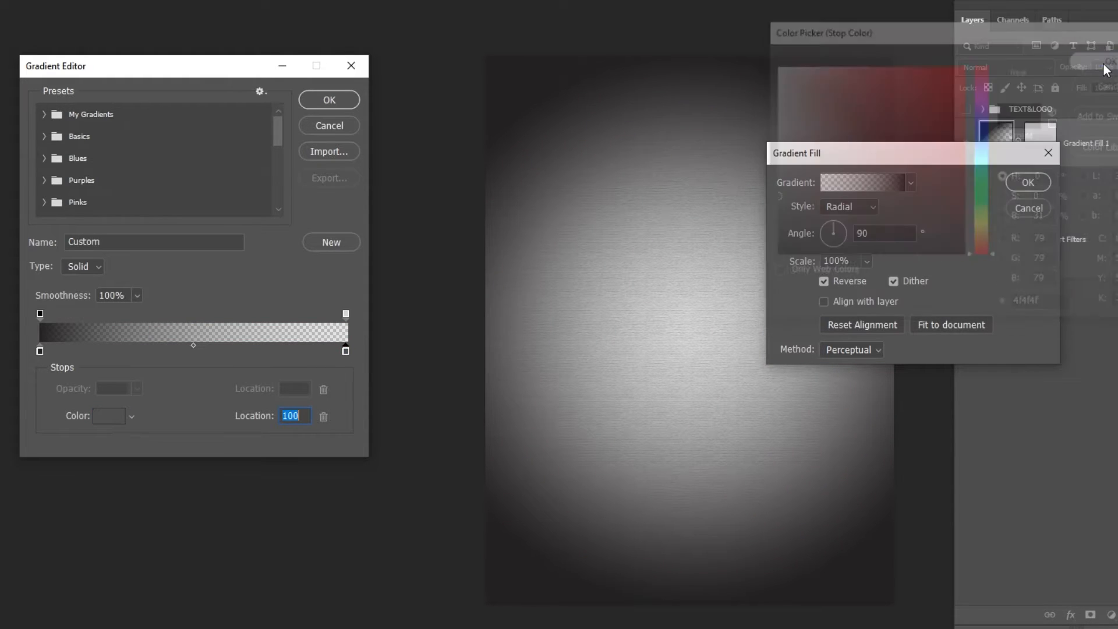
left_click(351, 107)
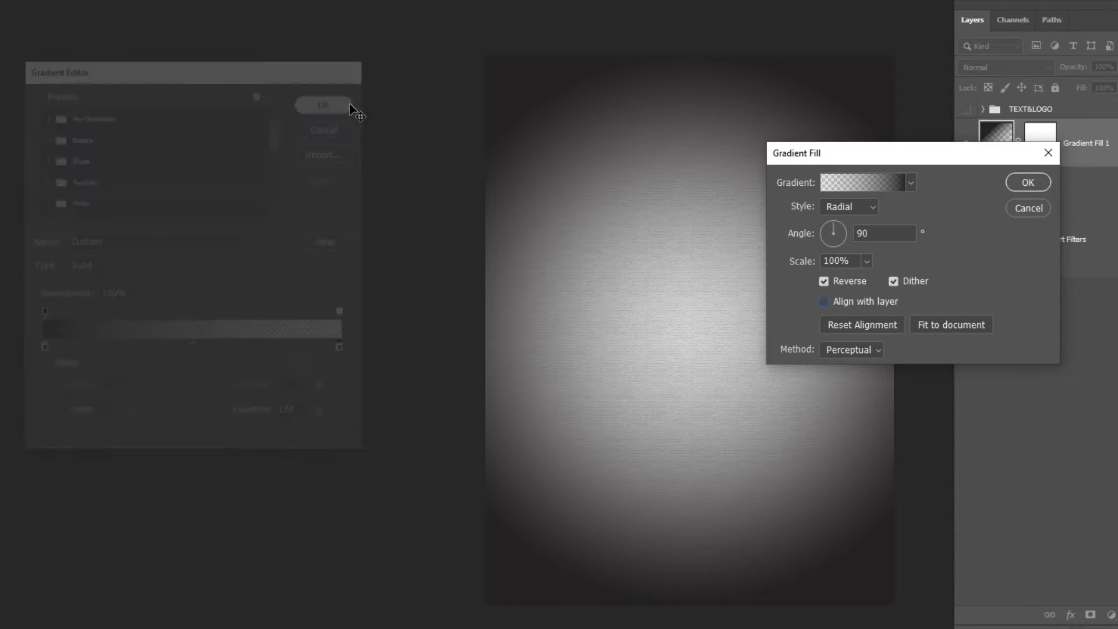
- Increase the gradient fill's scale to 147% and apply the fill
left_click(867, 262)
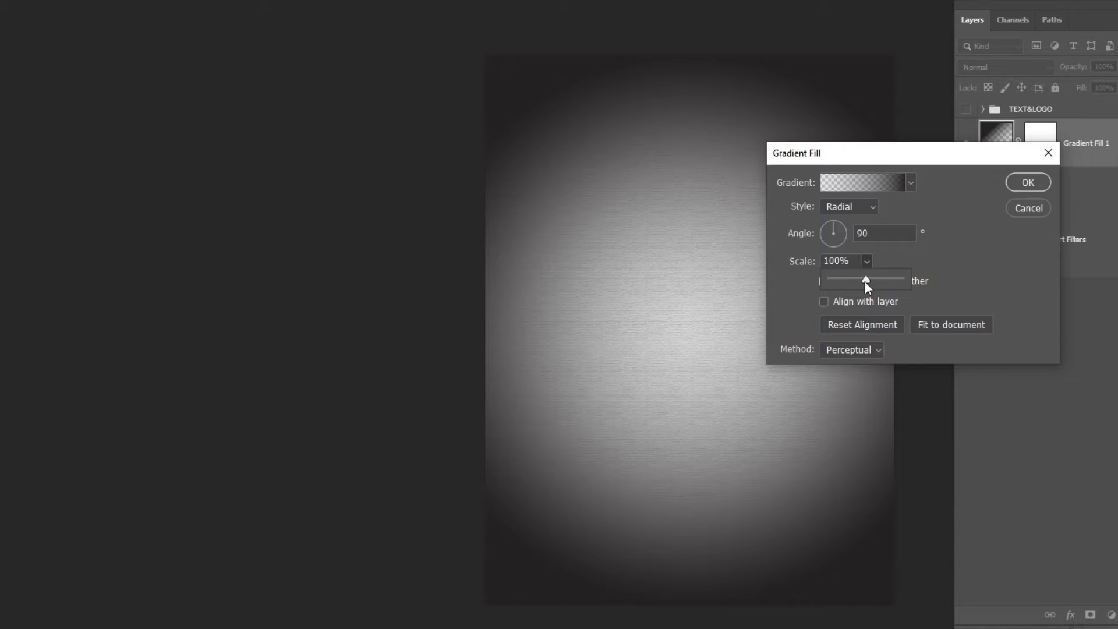
left_click_drag(872, 281, 872, 281)
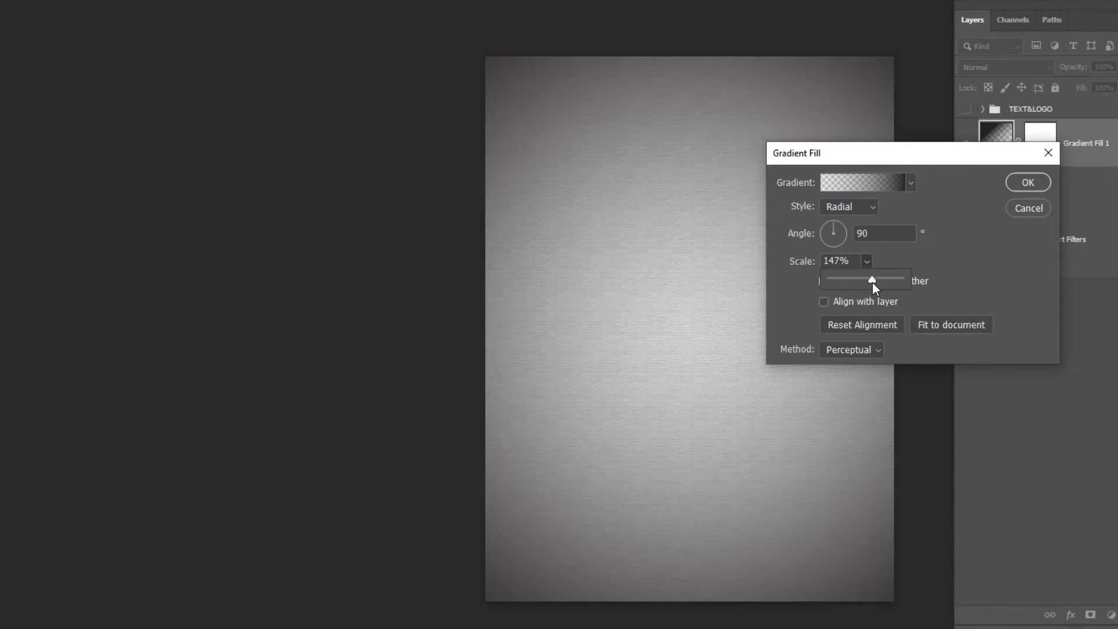
left_click(1016, 185)
left_click(1016, 184)
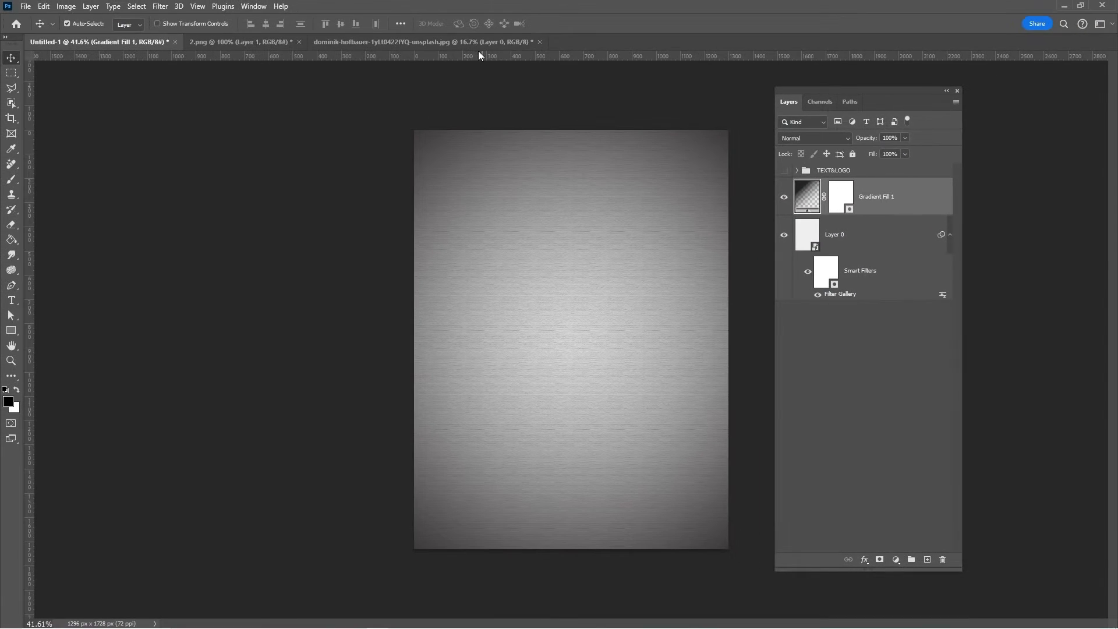
- Bring the stadium photo from the dominik-hofbauer document into Untitled-1, scale it to about 15.24% and center it on the canvas
left_click(479, 42)
left_click_drag(592, 402, 535, 336)
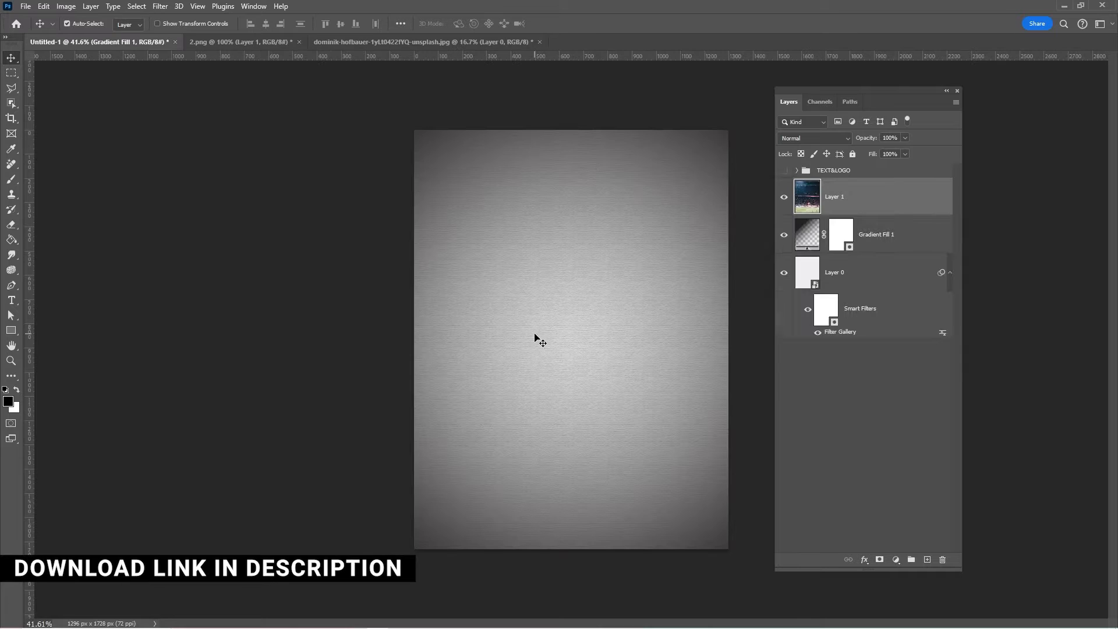
key("ctrl+t")
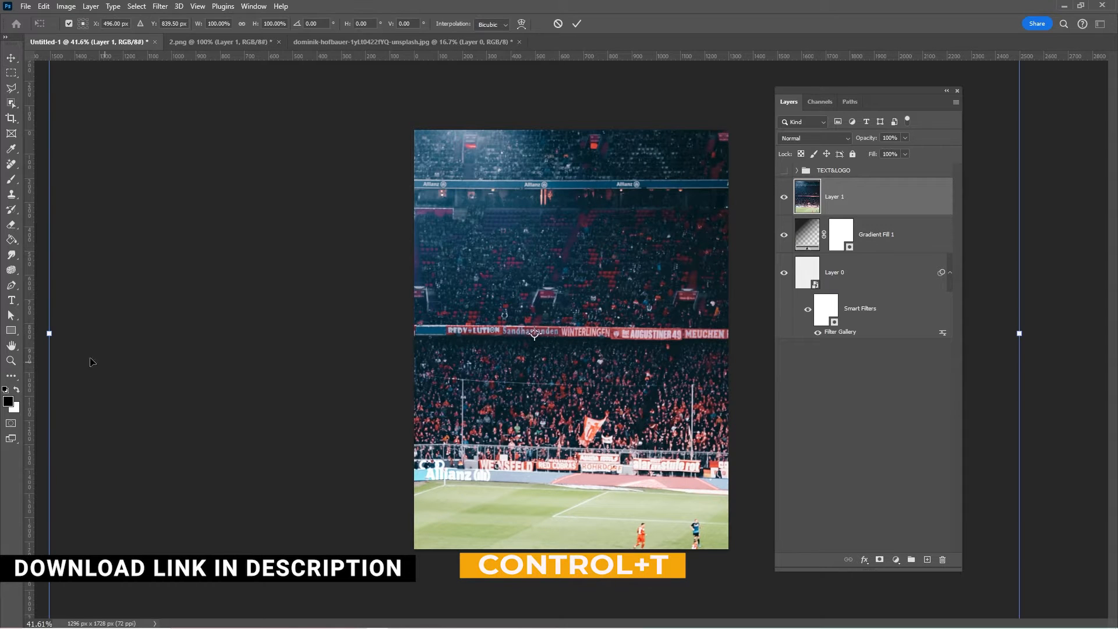
left_click_drag(51, 333, 455, 350)
left_click_drag(543, 373, 584, 375)
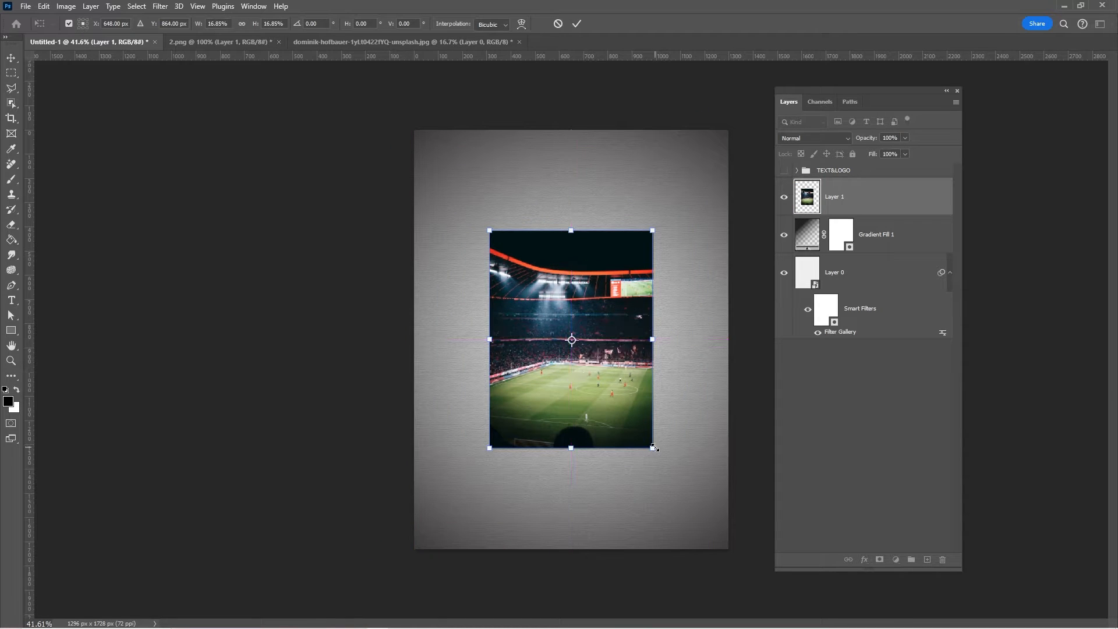
left_click_drag(653, 447, 644, 437)
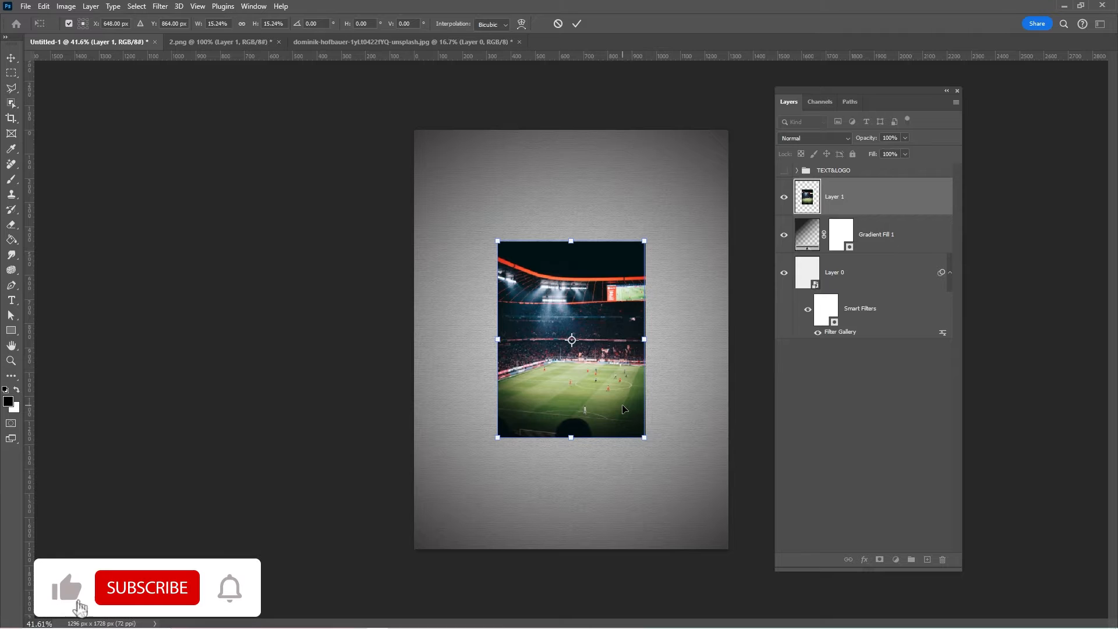
key("Return")
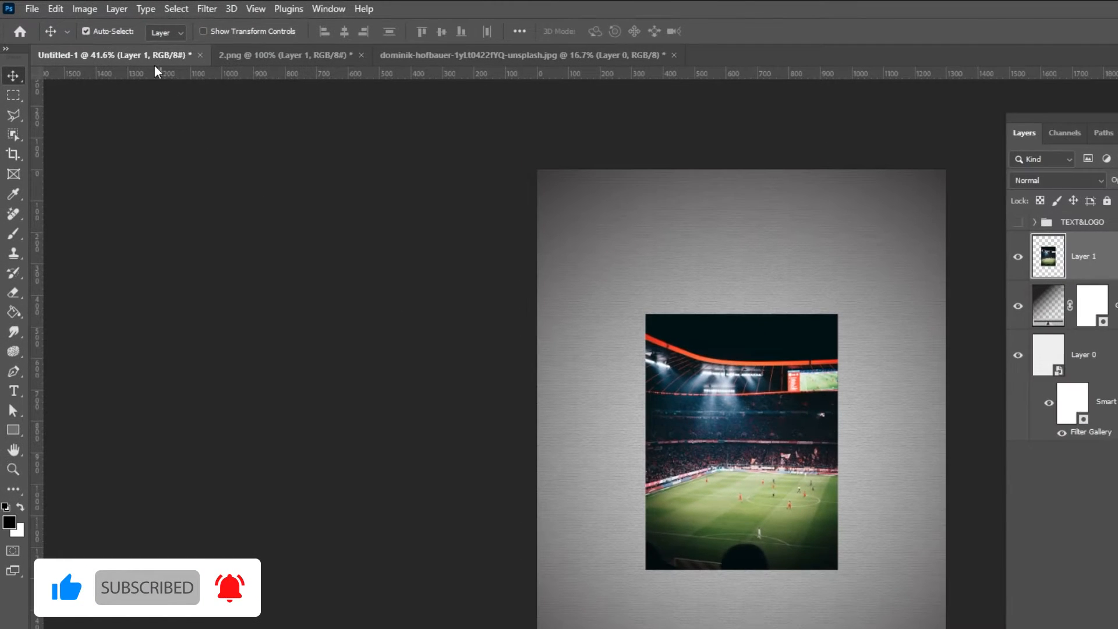
- Desaturate the stadium photo to black and white
left_click(83, 9)
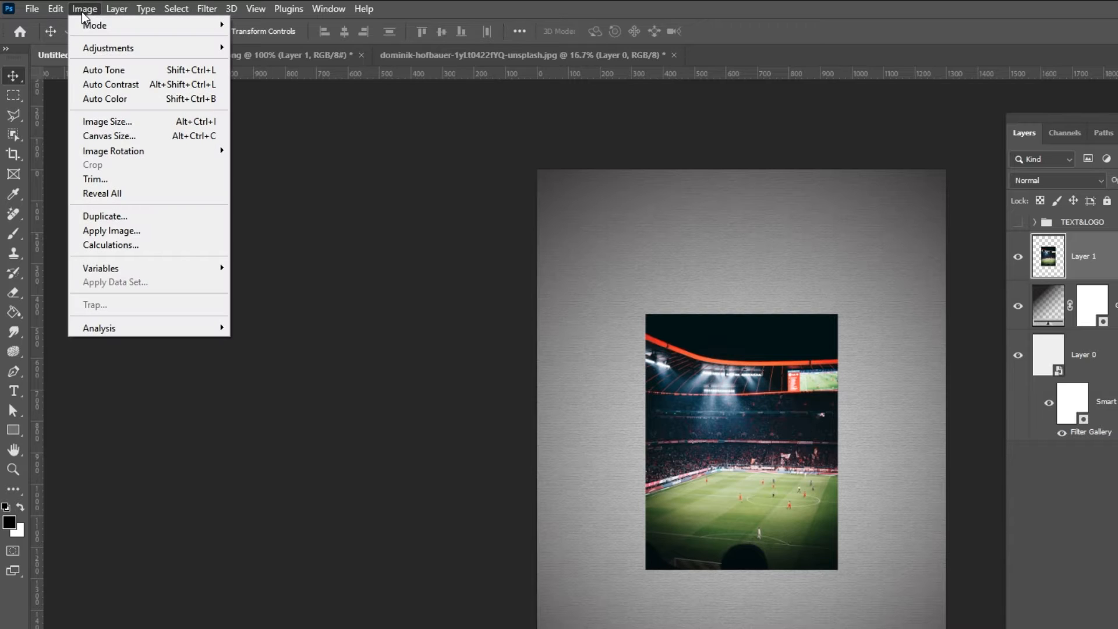
mouse_move(205, 54)
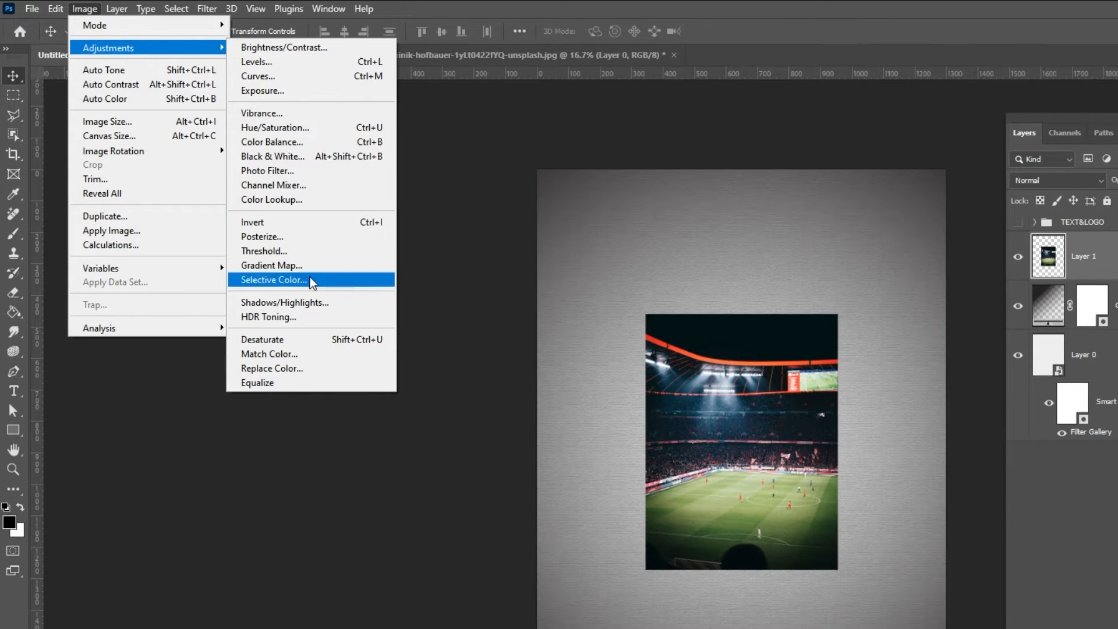
left_click(309, 341)
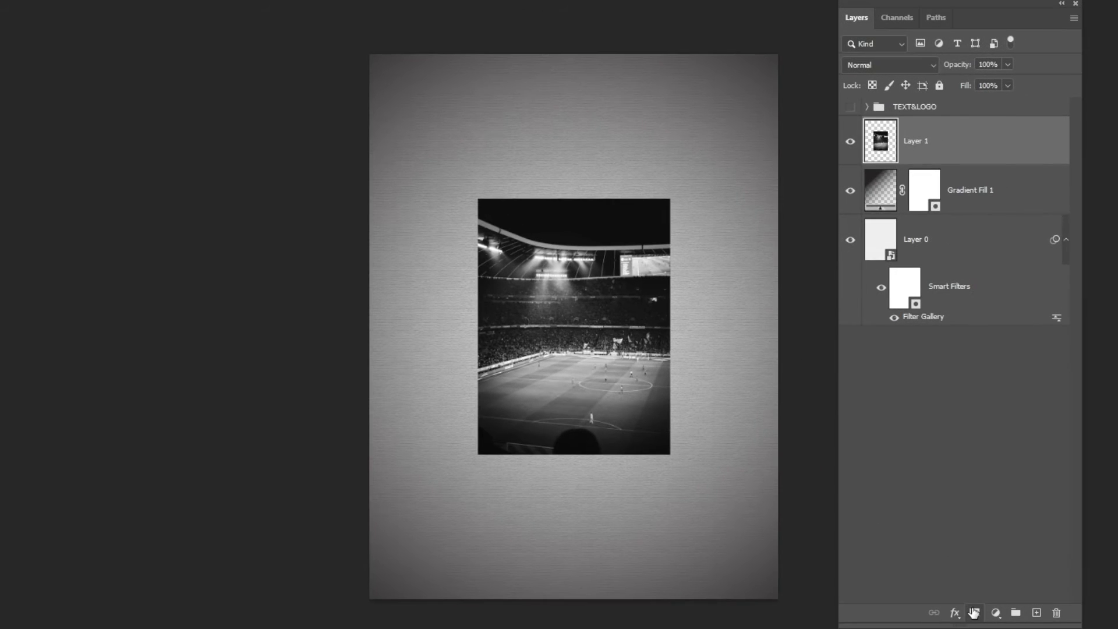
- Add a layer mask to the stadium photo on Layer 1 and choose the torn paper brush 01.psd at 2071 px
left_click(974, 613)
key("b")
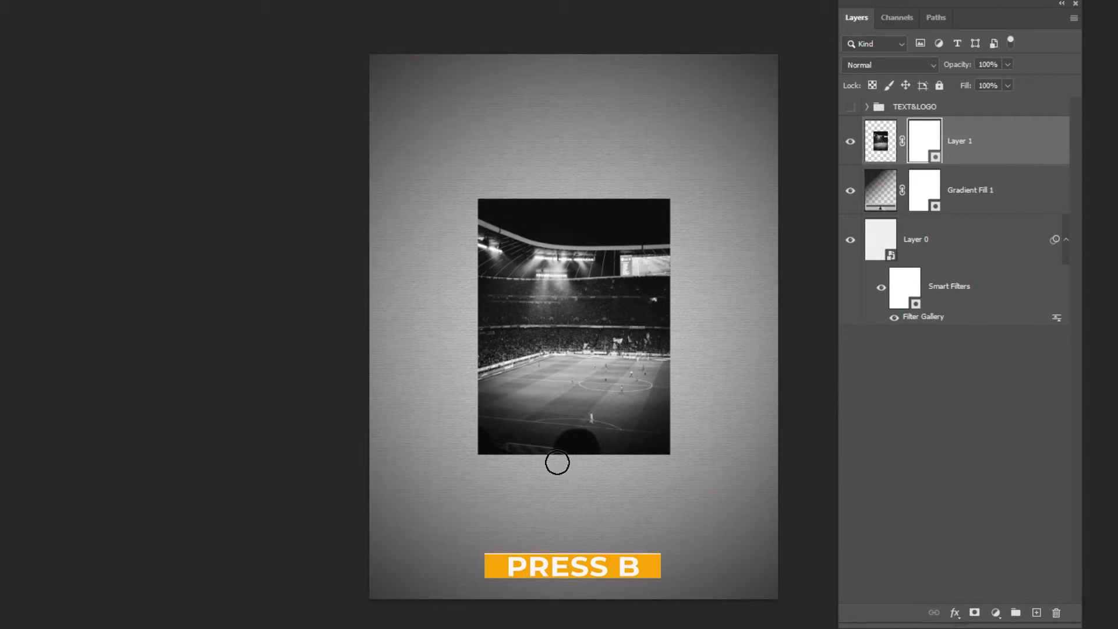
right_click(520, 367)
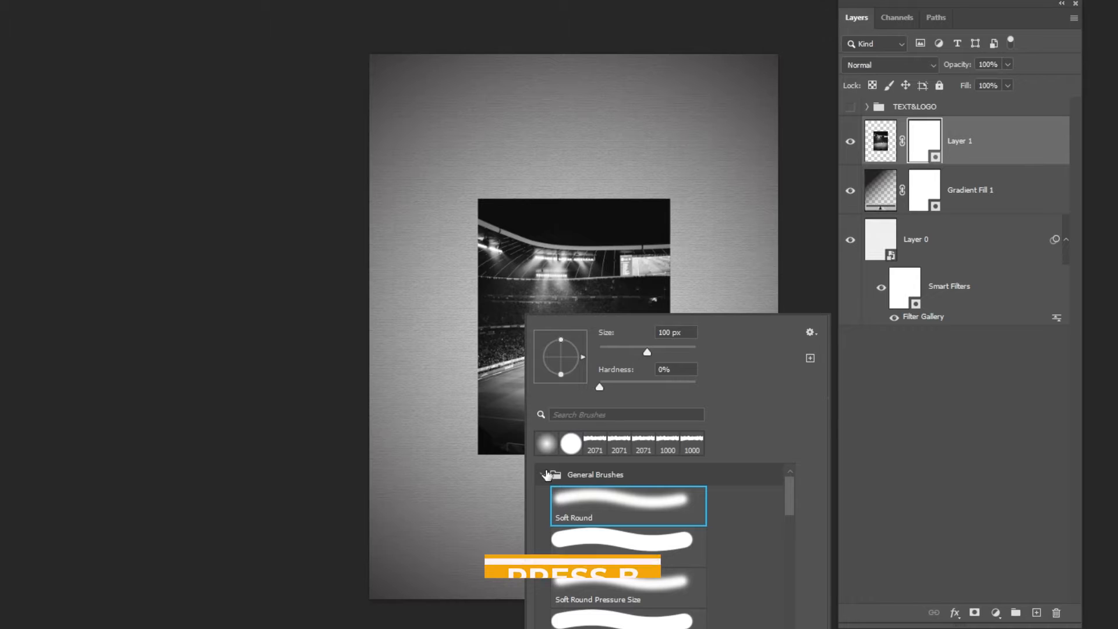
left_click(544, 475)
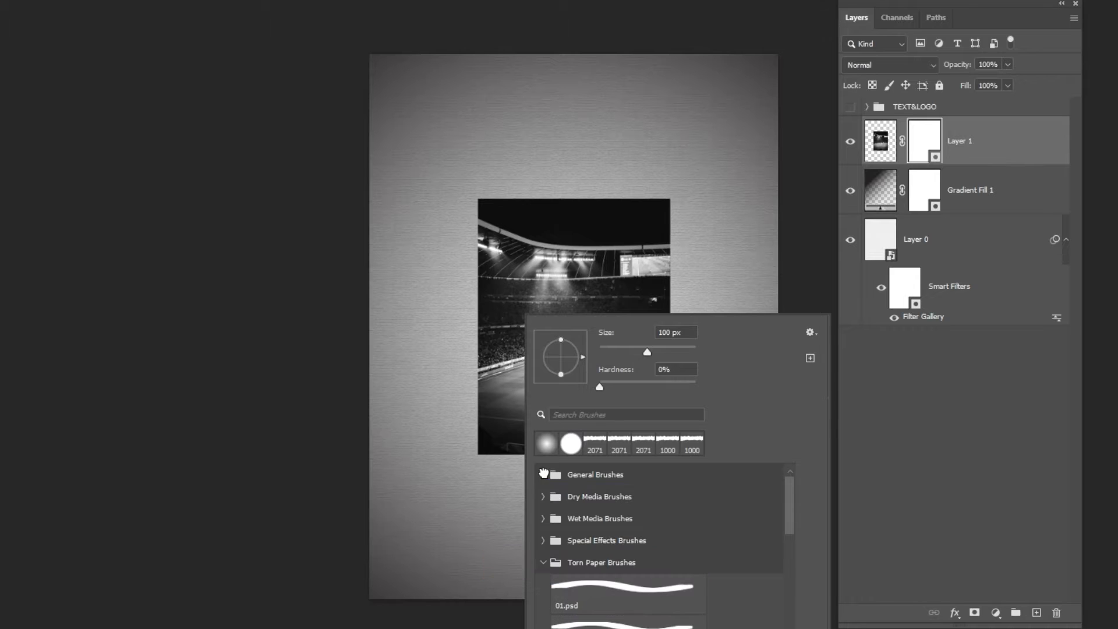
left_click(597, 592)
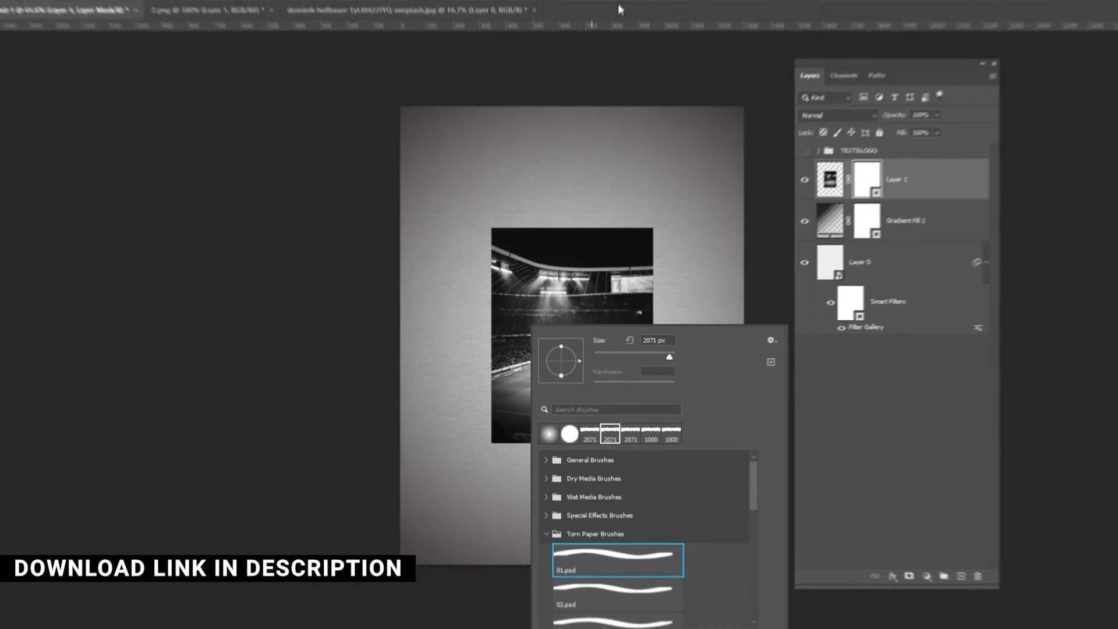
left_click(614, 27)
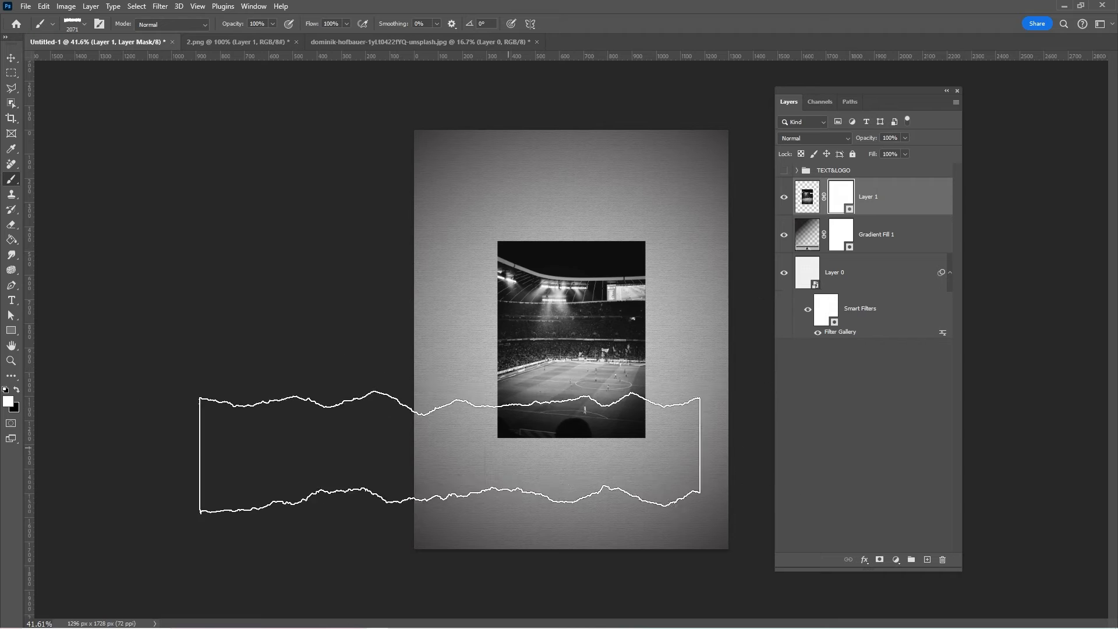
- Set the foreground color to black and mask a torn edge along the bottom of the stadium photo
left_click(16, 389)
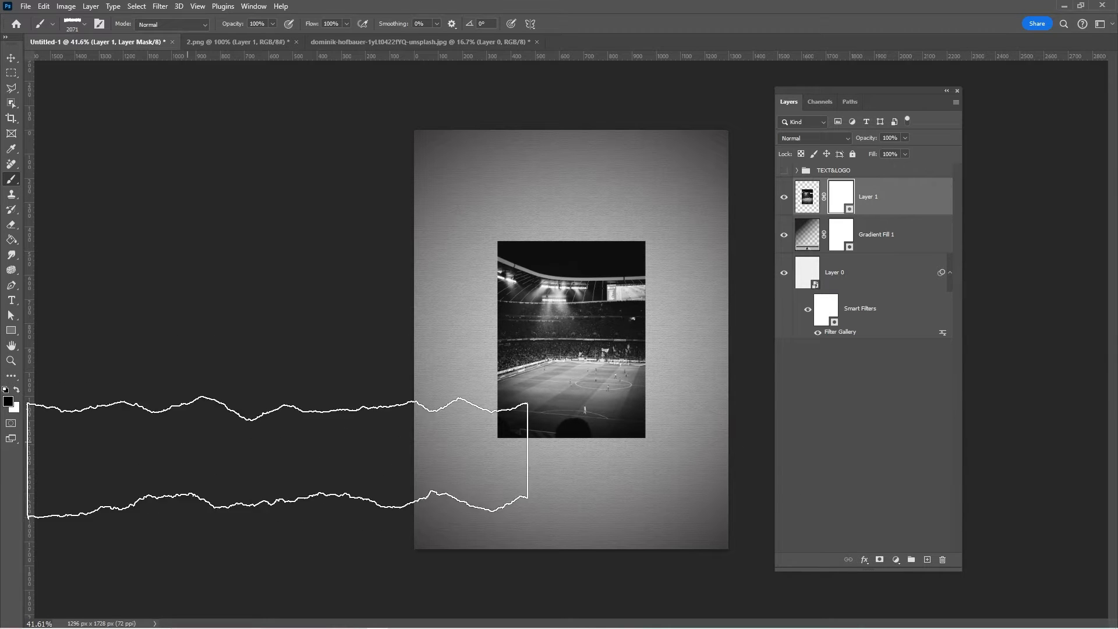
left_click(559, 484)
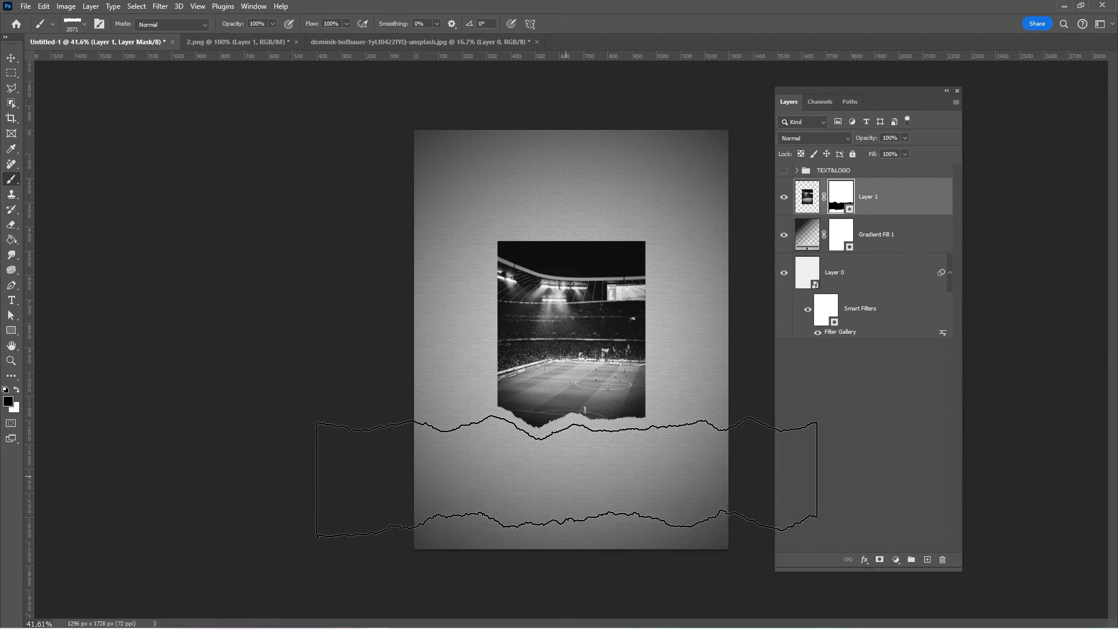
left_click(569, 459)
- Reduce the torn paper brush to 1500 px and mask a torn edge along the top of the stadium photo
key("[")
key("[")
key("[")
key("[")
key("[")
key("[")
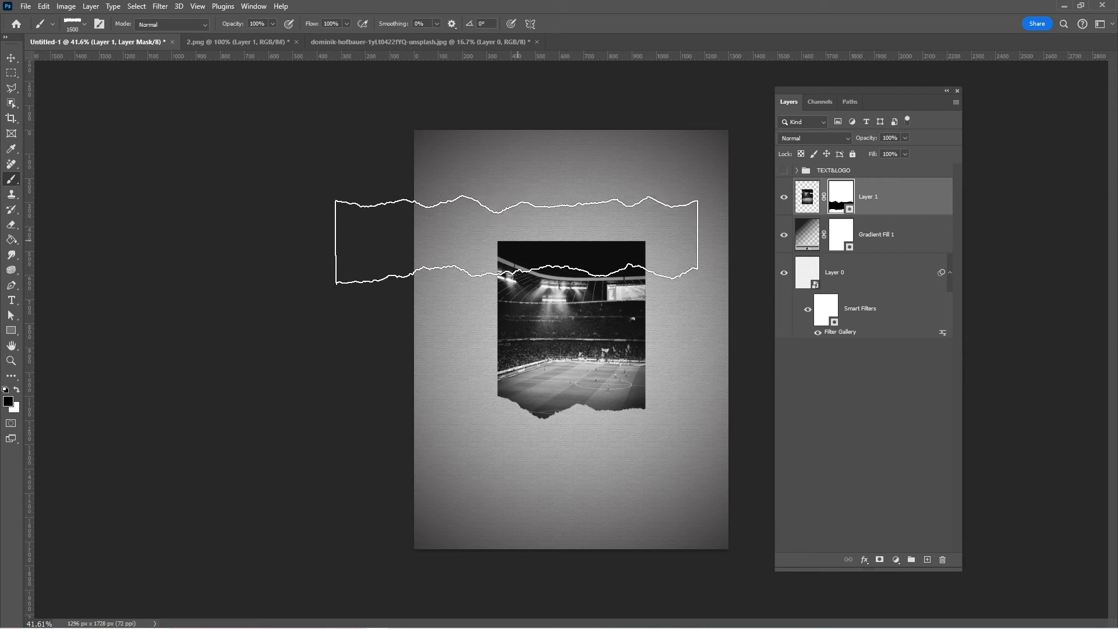
left_click(492, 244)
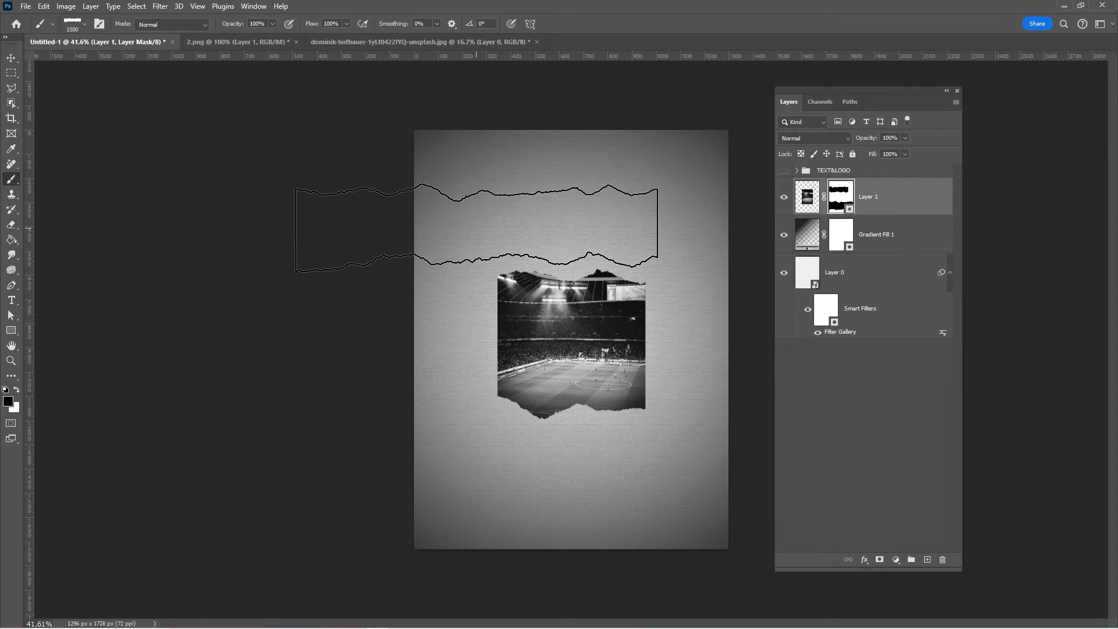
- Mask torn right and left edges on the stadium photo with the brush rotated to -90°, and nudge the photo slightly upward
right_click(504, 205)
left_click_drag(530, 257, 529, 260)
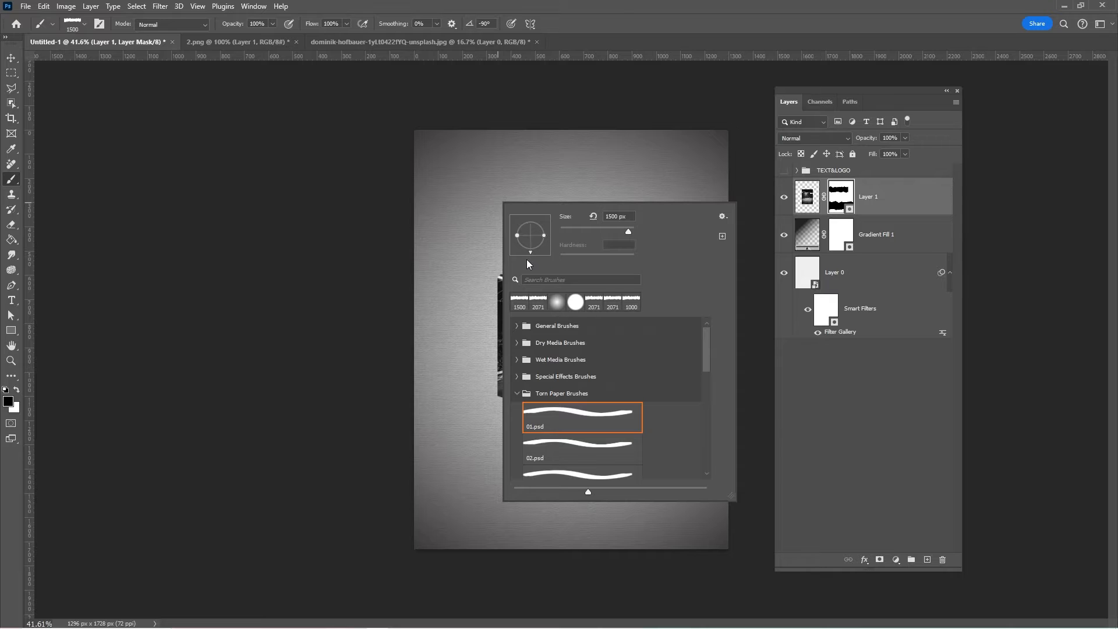
left_click(597, 29)
left_click(680, 299)
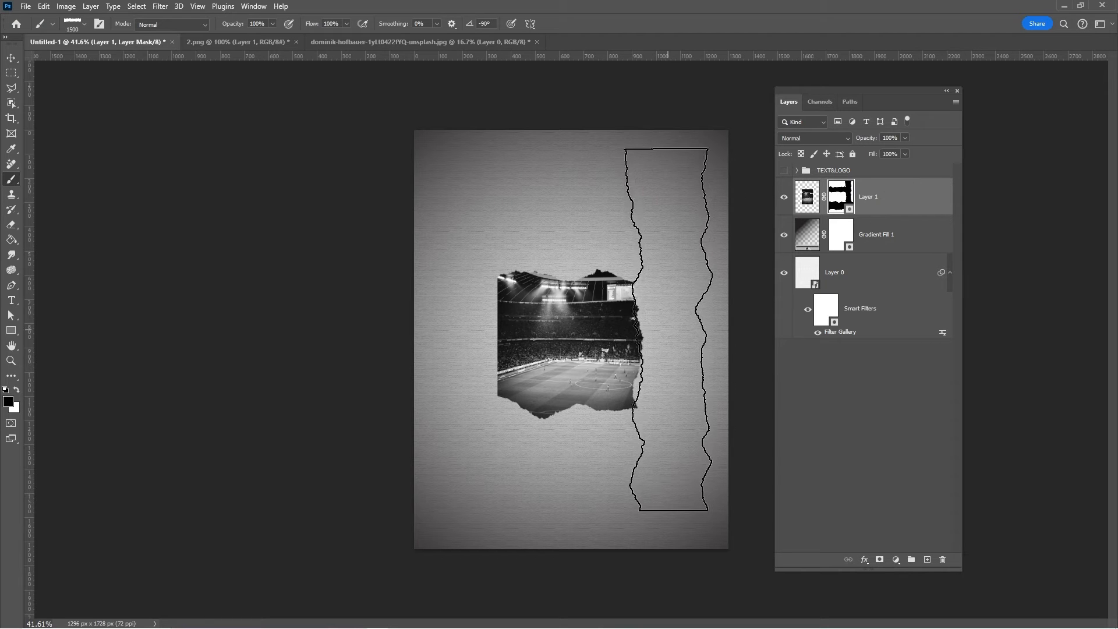
left_click(472, 336)
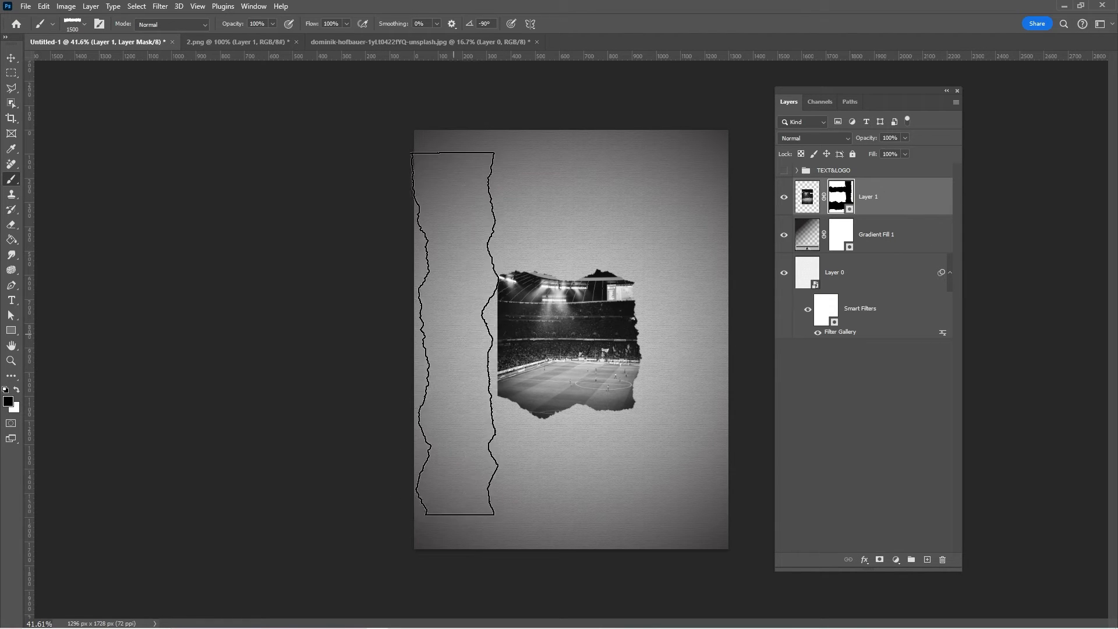
key("v")
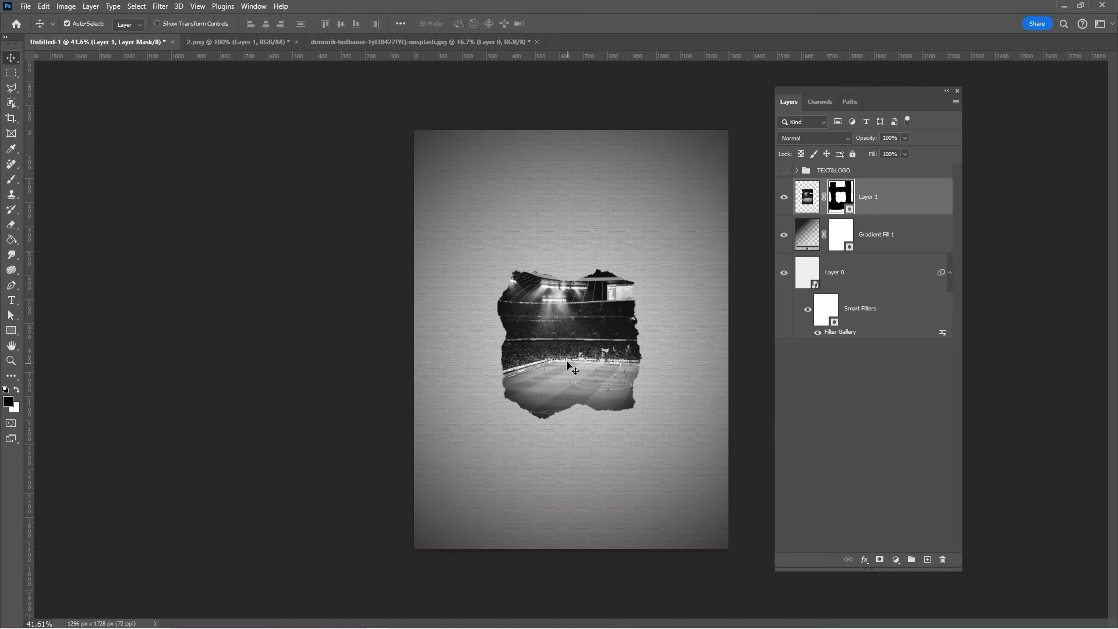
left_click_drag(568, 365, 626, 367)
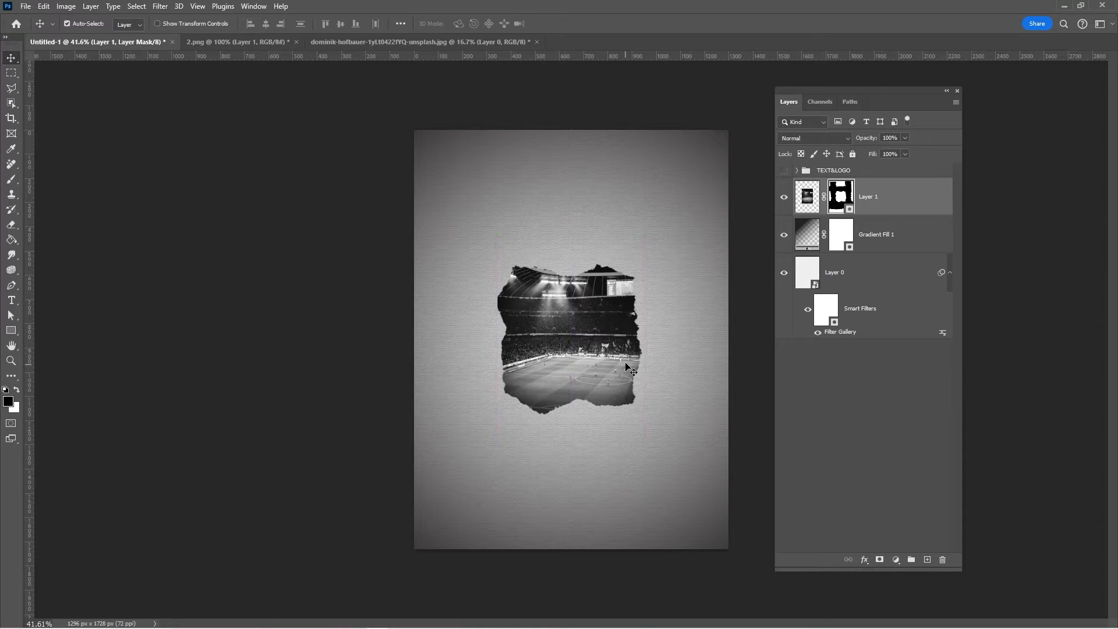
- Add an Inner Shadow to Layer 1: Multiply, #170000, opacity 88%, angle -96°, distance 25 px, choke 13%, size 32 px, noise 5%
right_click(865, 211)
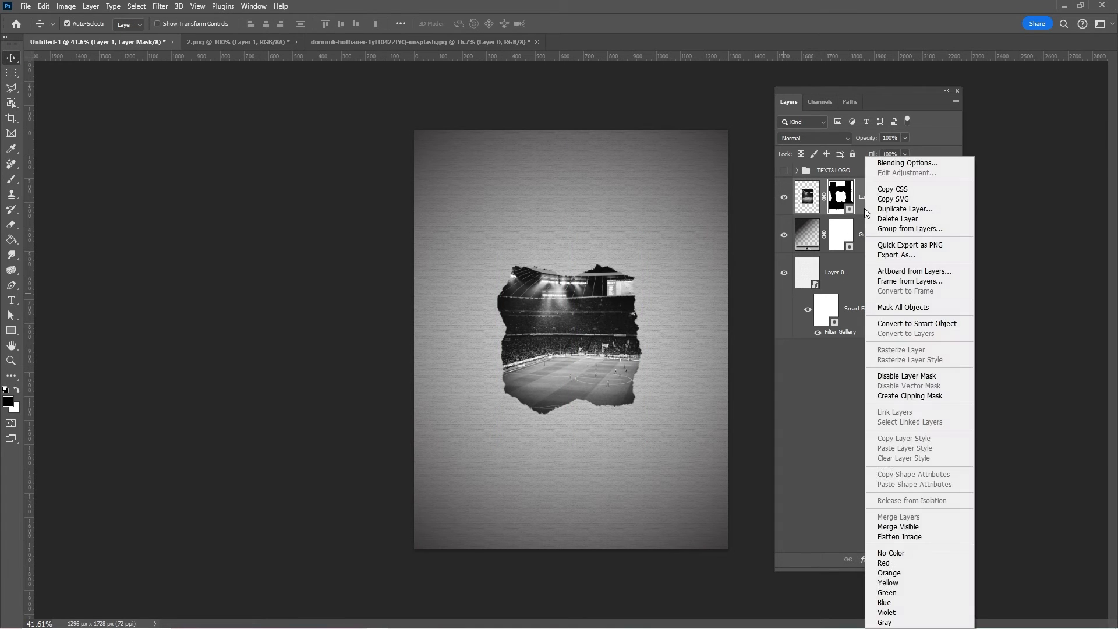
left_click(884, 170)
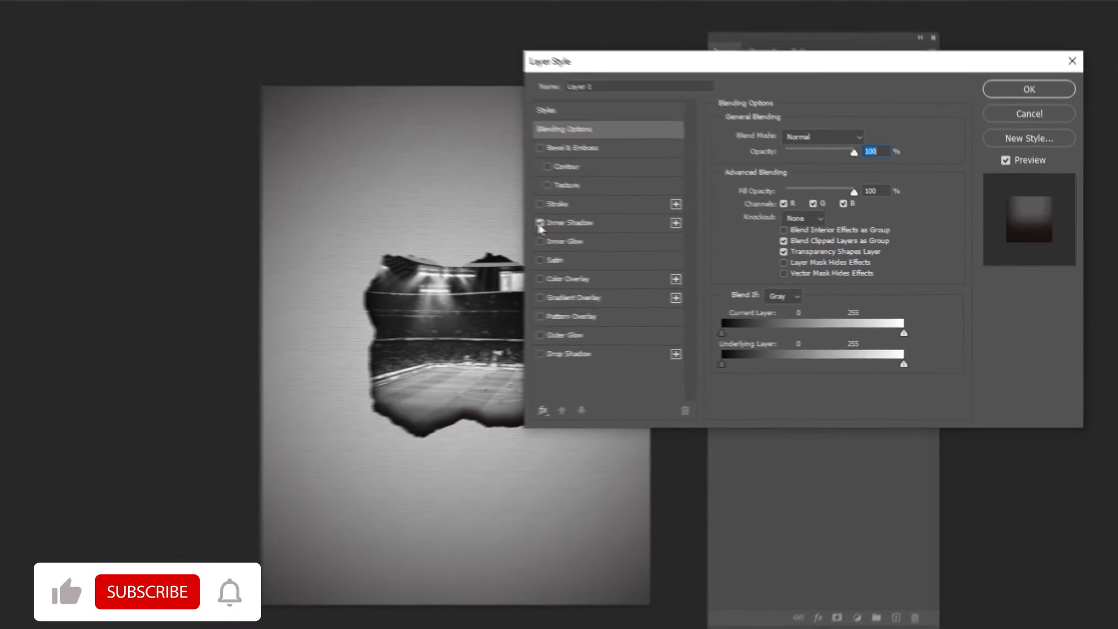
left_click(703, 242)
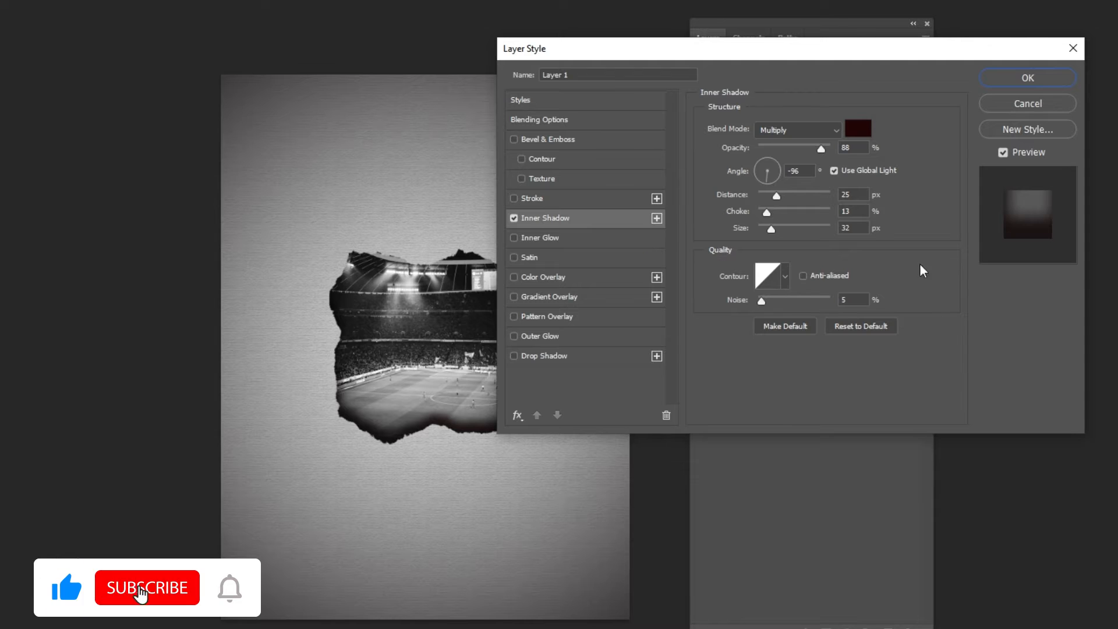
left_click(857, 127)
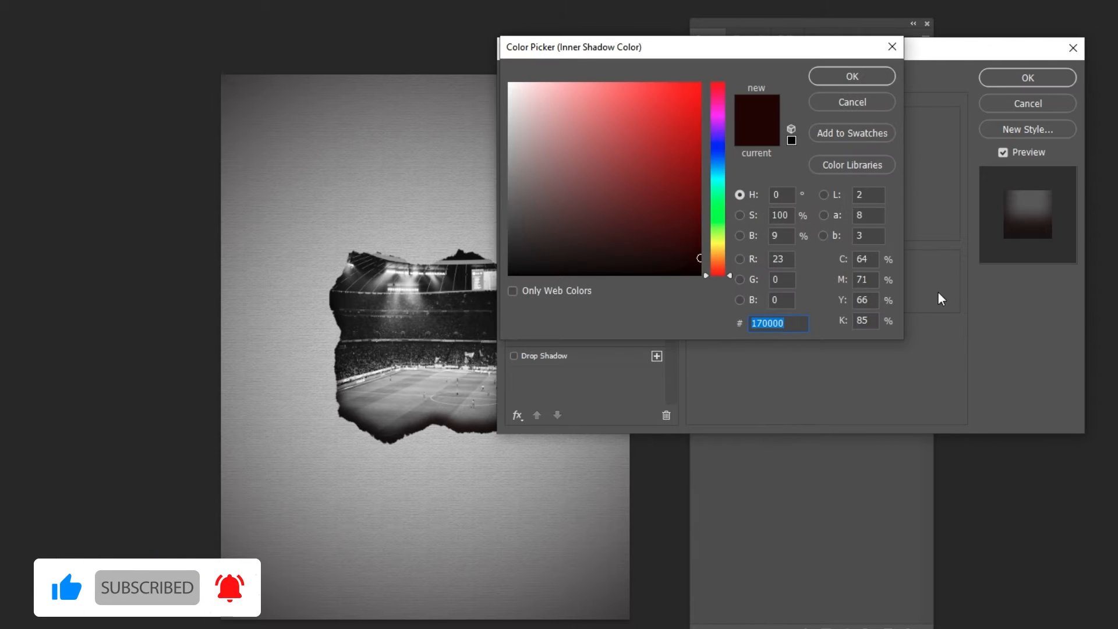
left_click(863, 76)
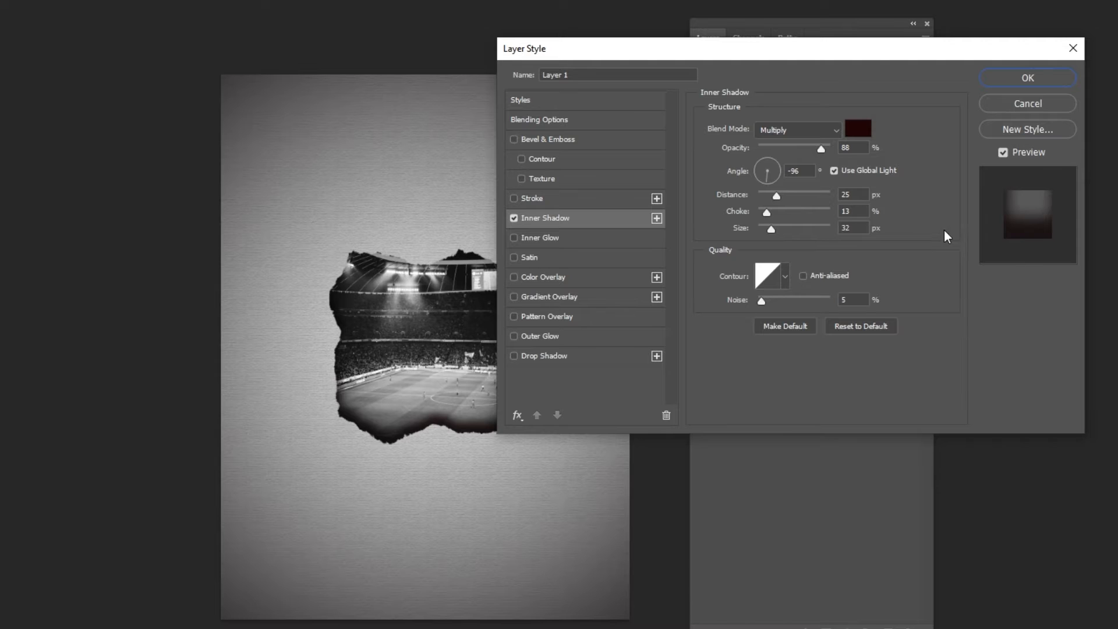
left_click(1027, 78)
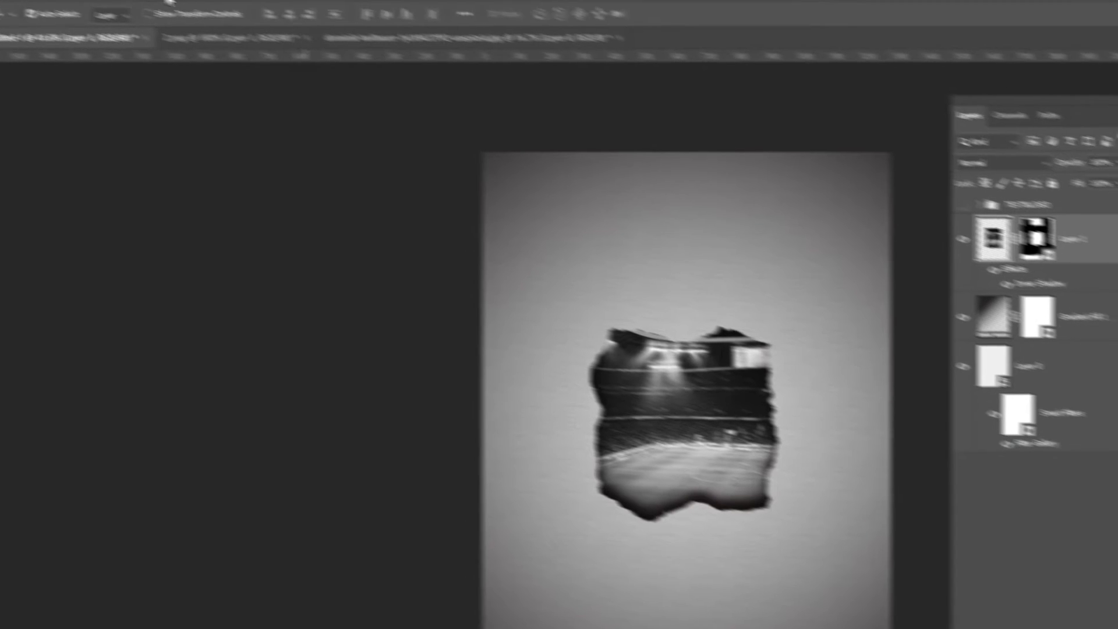
- Apply a Gaussian Blur with a 1.7 px radius to the stadium photo
left_click(204, 10)
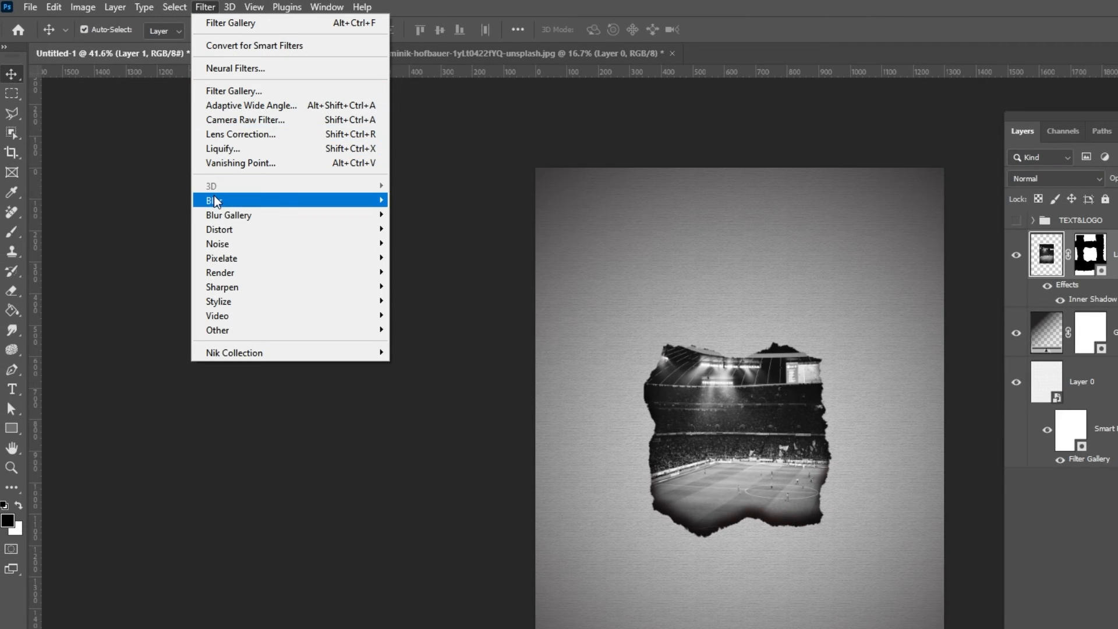
mouse_move(215, 198)
left_click(423, 256)
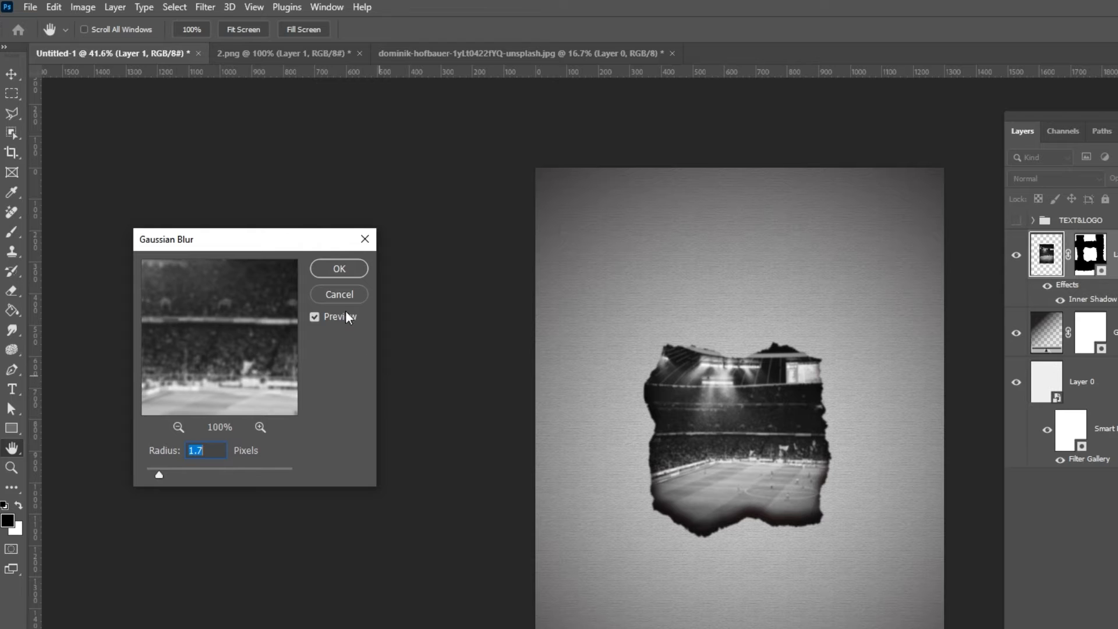
left_click(339, 268)
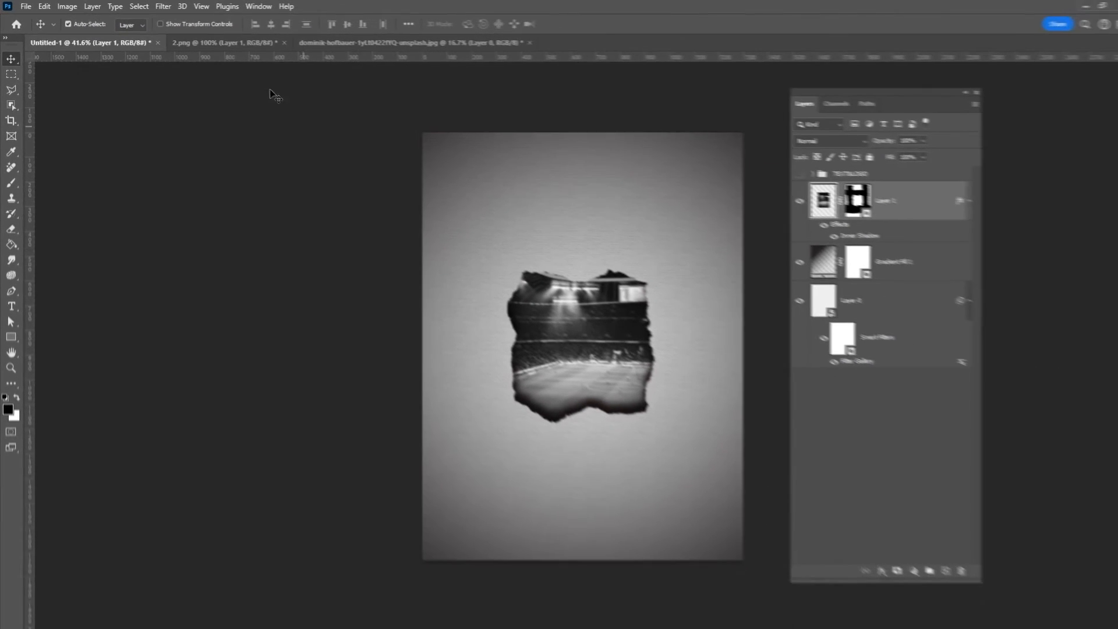
- Bring the player cutout from 2.png into Untitled-1 and place it over the torn stadium photo
left_click(227, 42)
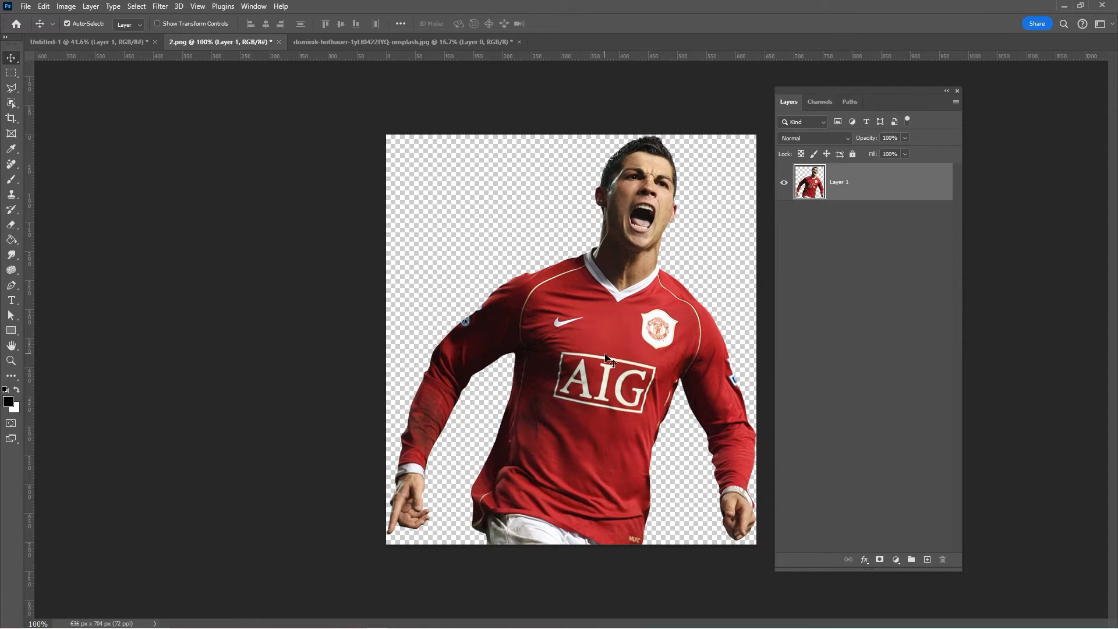
left_click_drag(605, 357, 151, 104)
left_click_drag(115, 50, 115, 50)
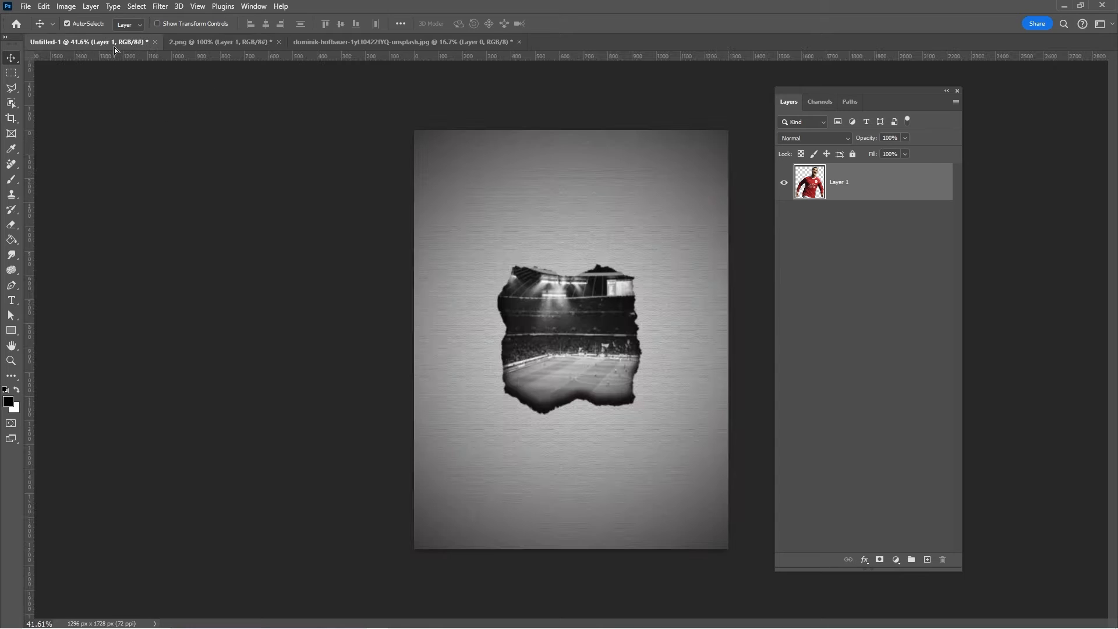
left_click_drag(538, 310, 581, 340)
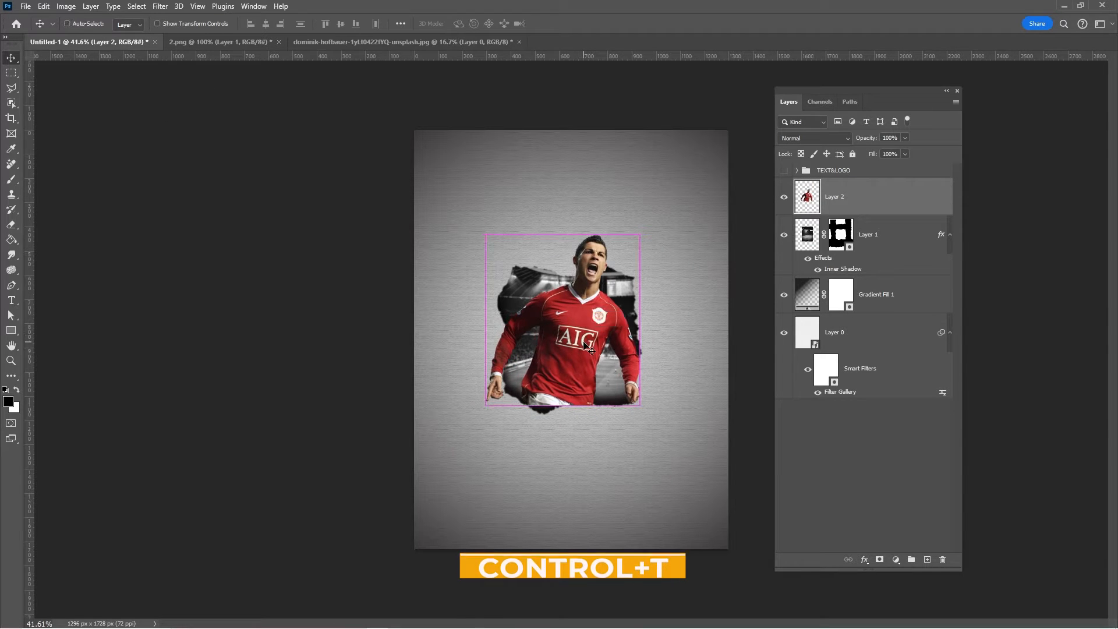
- Enlarge the player cutout slightly and position it over the stadium photo with the head and arms extending past the torn edges
key("ctrl+t")
left_click_drag(562, 232, 562, 215)
left_click_drag(571, 327, 568, 333)
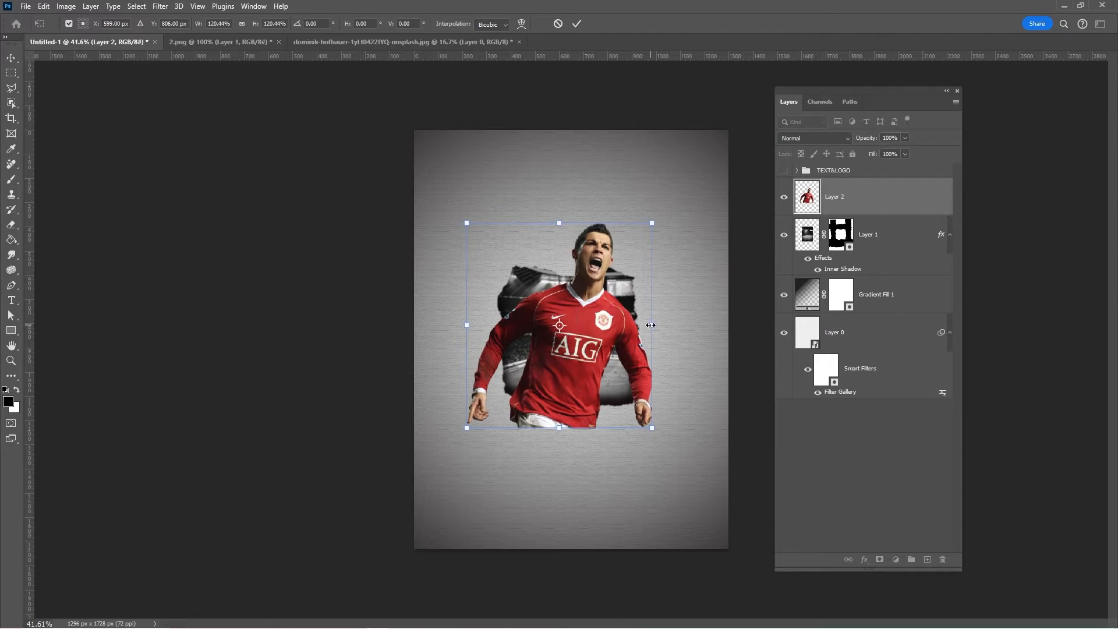
left_click_drag(651, 325, 646, 325)
key("Return")
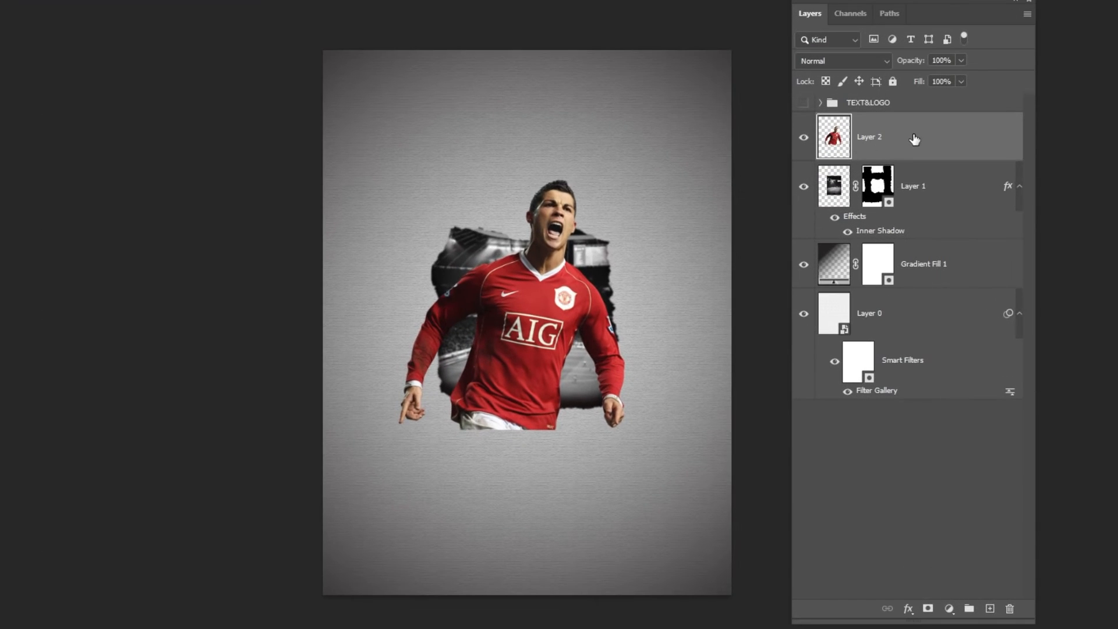
- Clip the player on Layer 2 to the stadium photo and duplicate it as an unclipped layer above
right_click(868, 195)
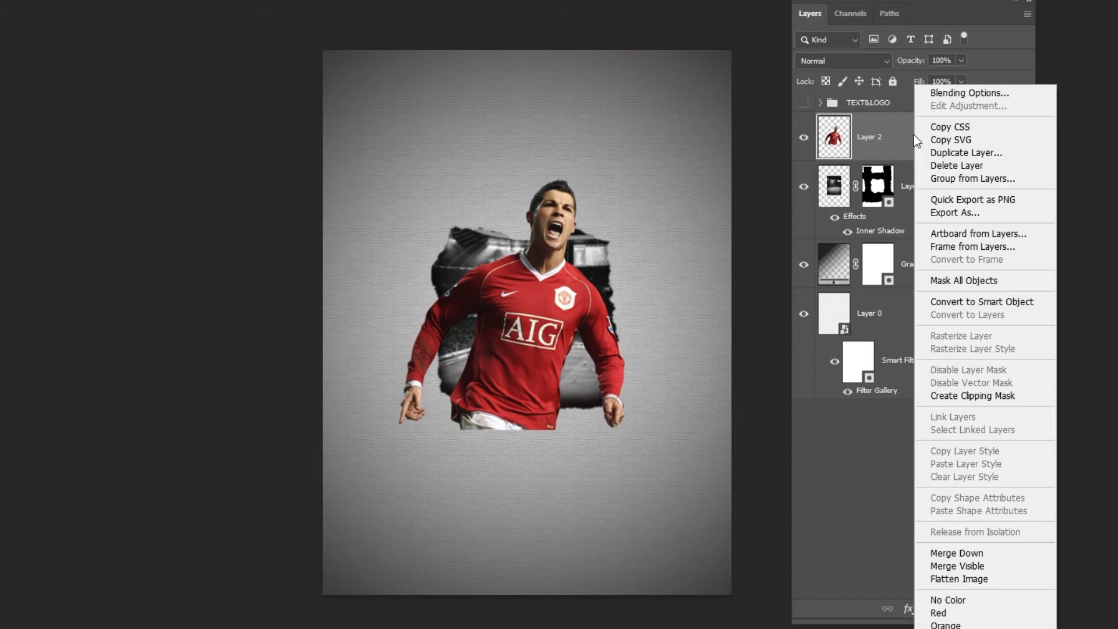
left_click(938, 396)
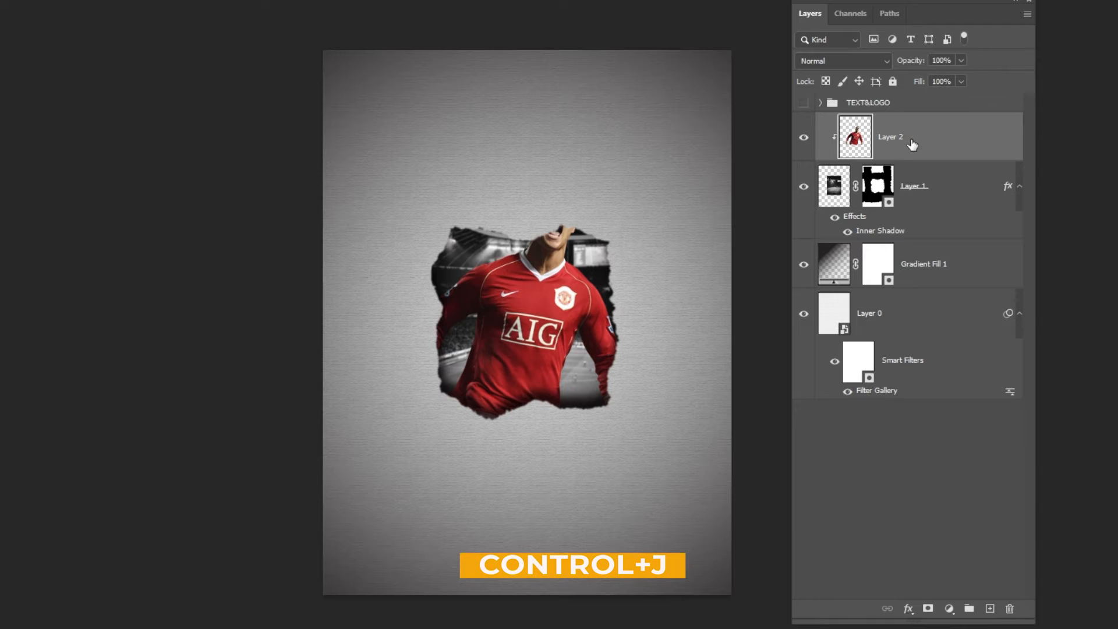
key("ctrl+j")
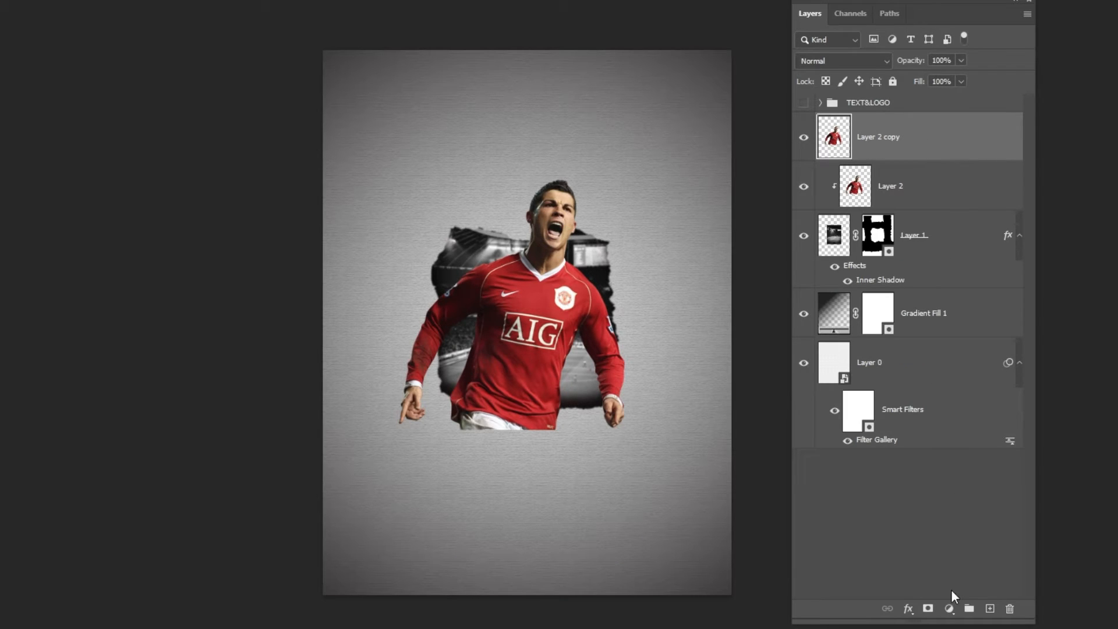
- Add a Black & White adjustment layer above Layer 2 copy with Reds at 88 and Yellows at 38
left_click(949, 608)
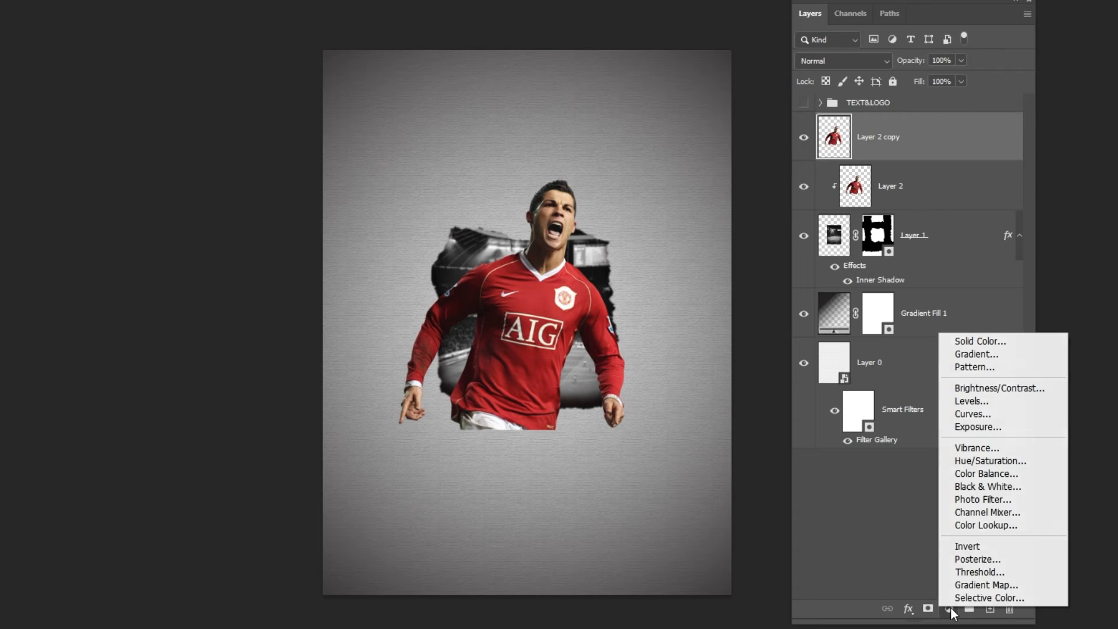
left_click(990, 486)
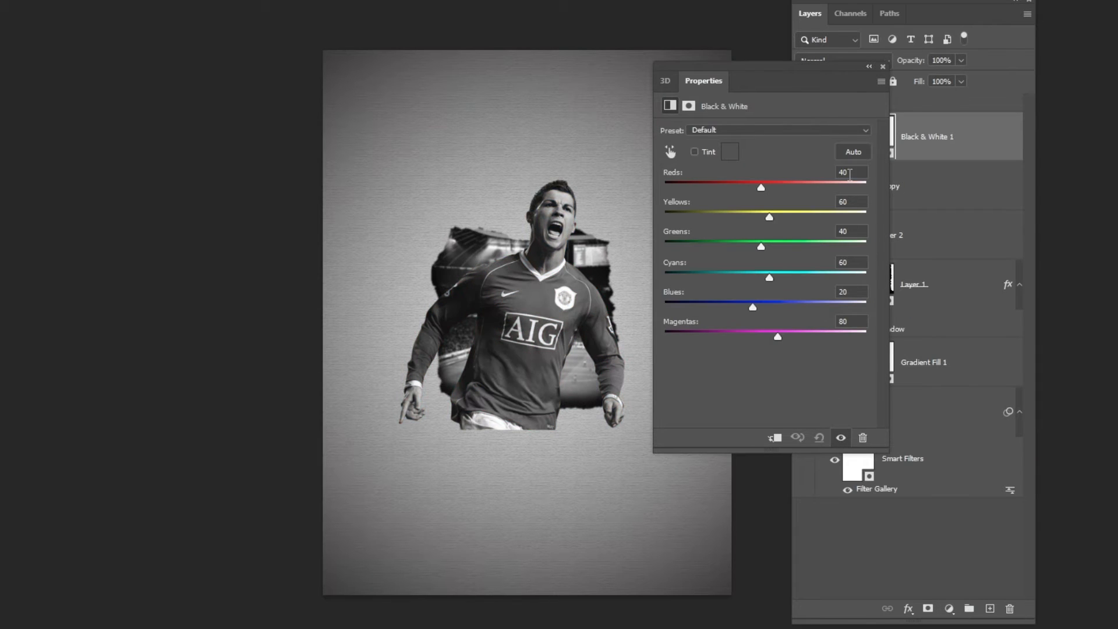
type("88")
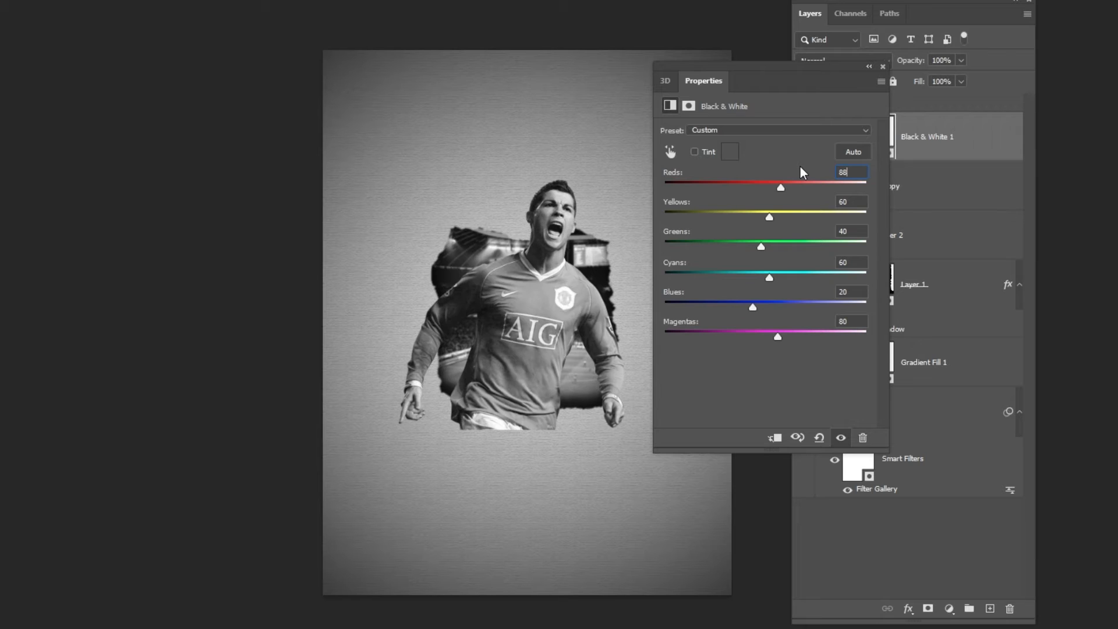
key("Tab")
type("38")
key("Tab")
left_click(882, 66)
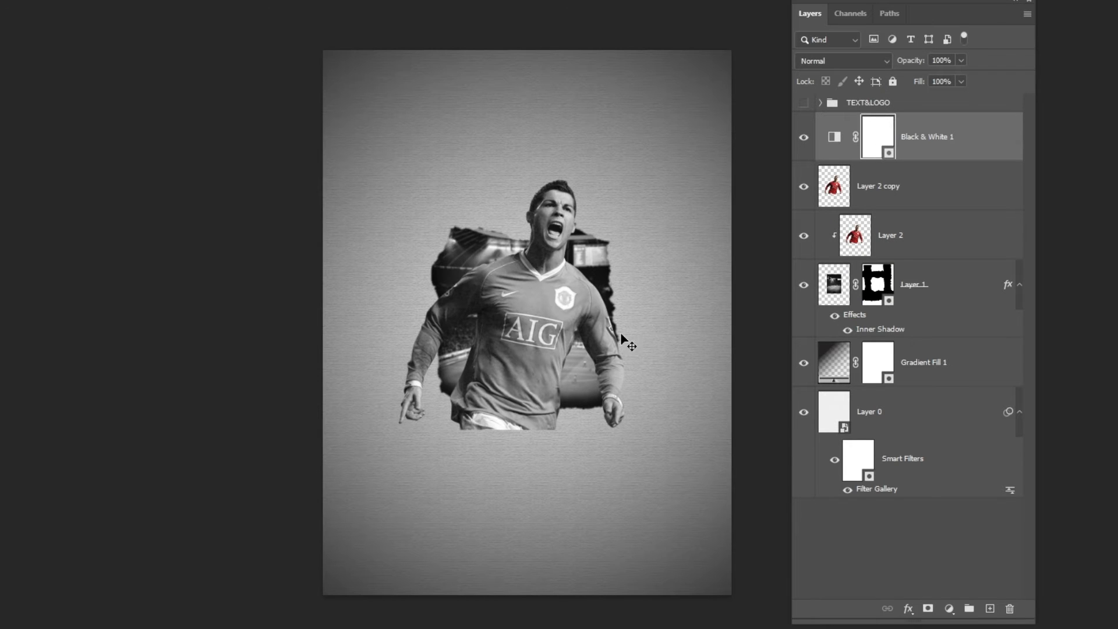
- Set up a Hard Round brush from the General Brushes and reduce its size well below 1500 px
key("b")
right_click(525, 298)
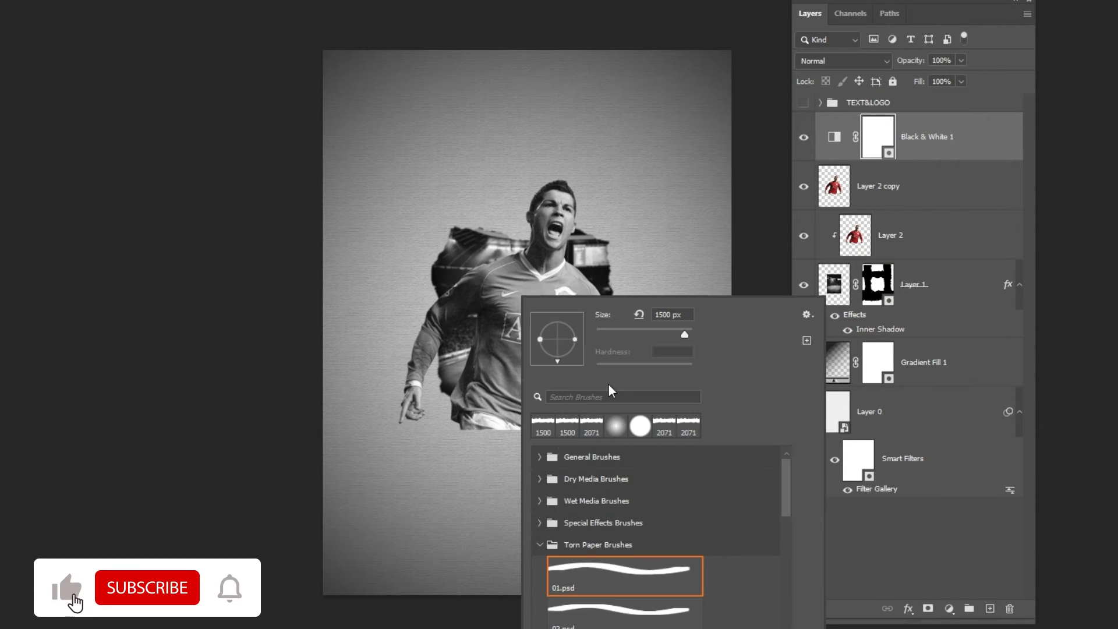
left_click(638, 427)
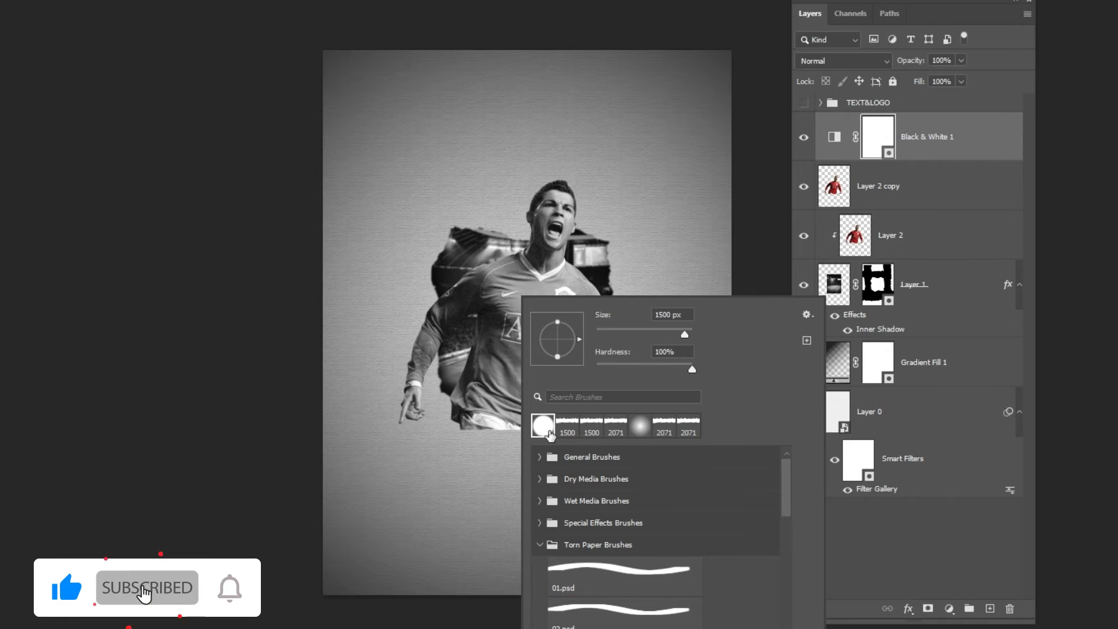
left_click(539, 459)
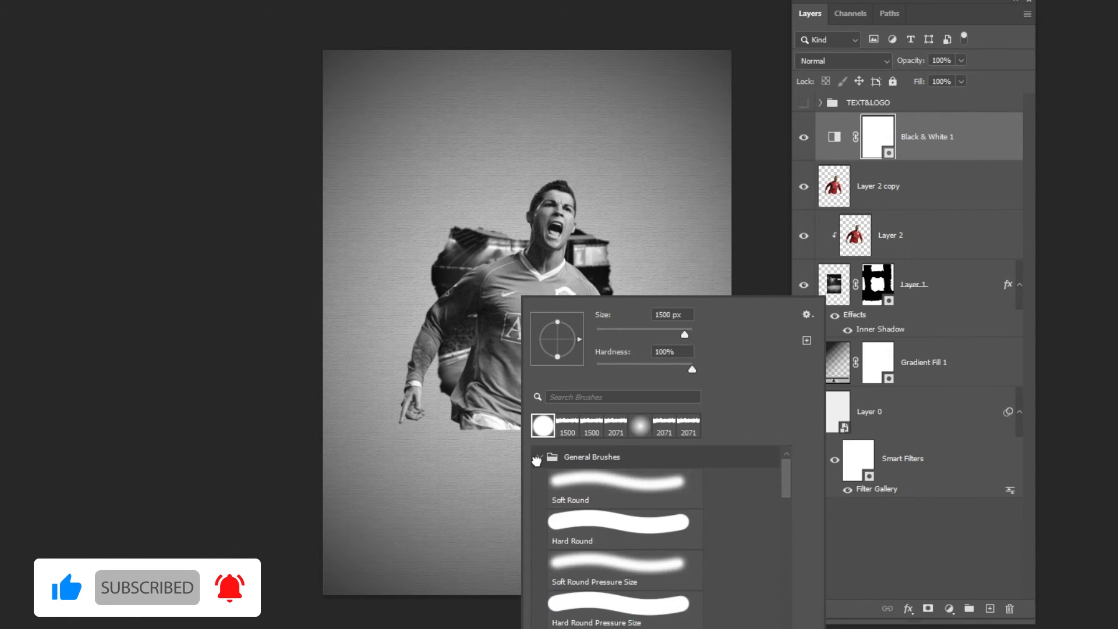
left_click(601, 528)
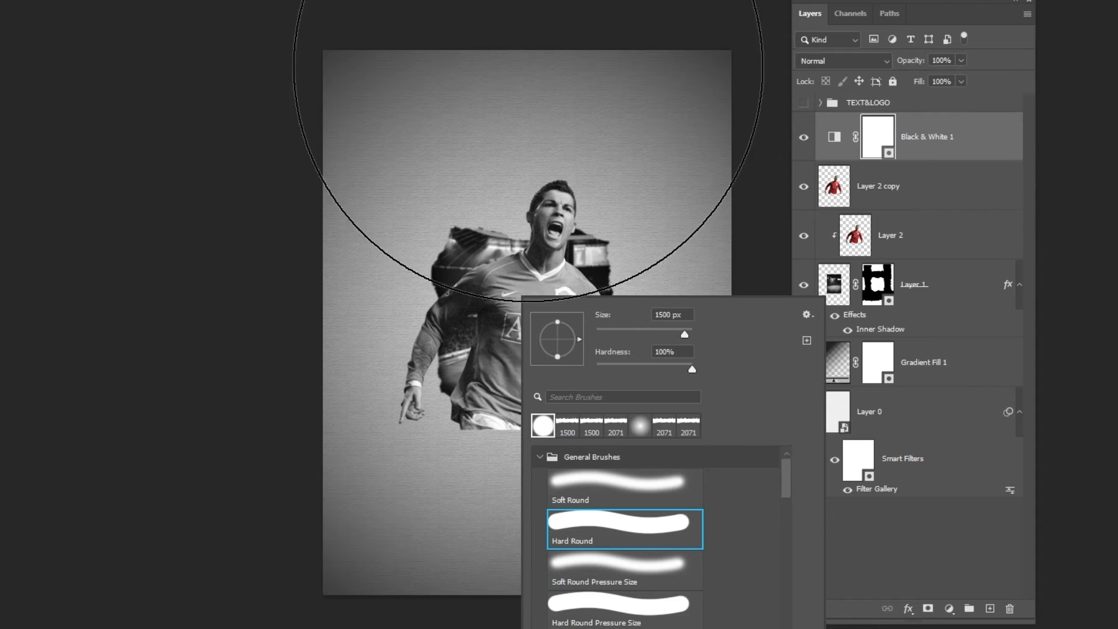
left_click(559, 1)
key("bracketleft")
key("bracketleft")
key("bracketleft")
key("bracketleft")
key("bracketleft")
key("bracketleft")
key("bracketleft")
key("bracketleft")
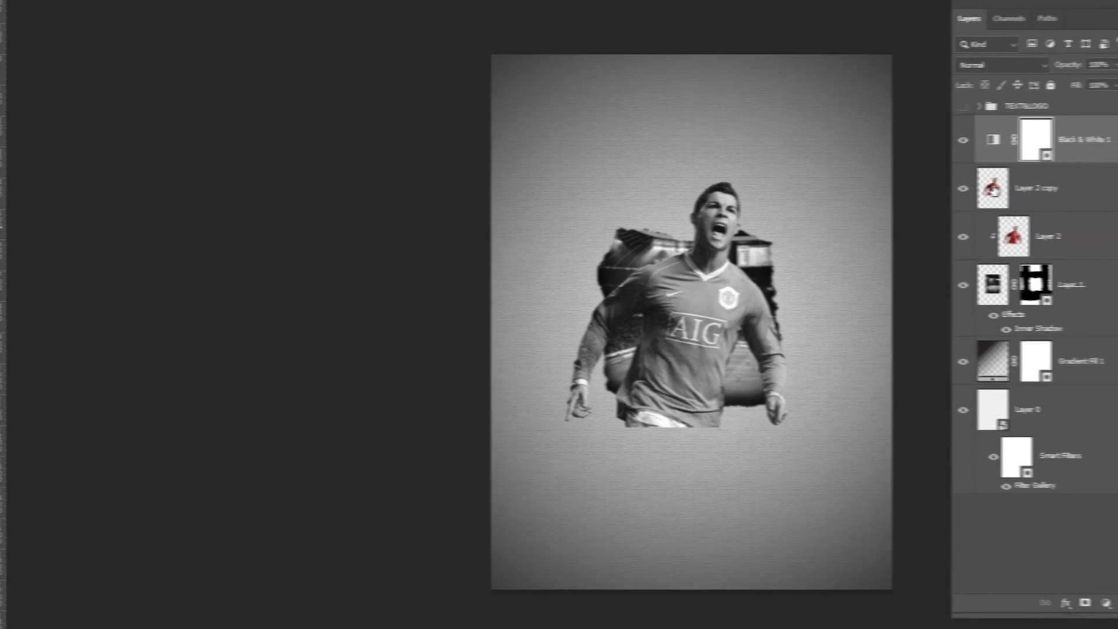
- Load the player's outline from Layer 2 copy as a selection and shrink the brush to fit the jersey
left_click(1046, 191)
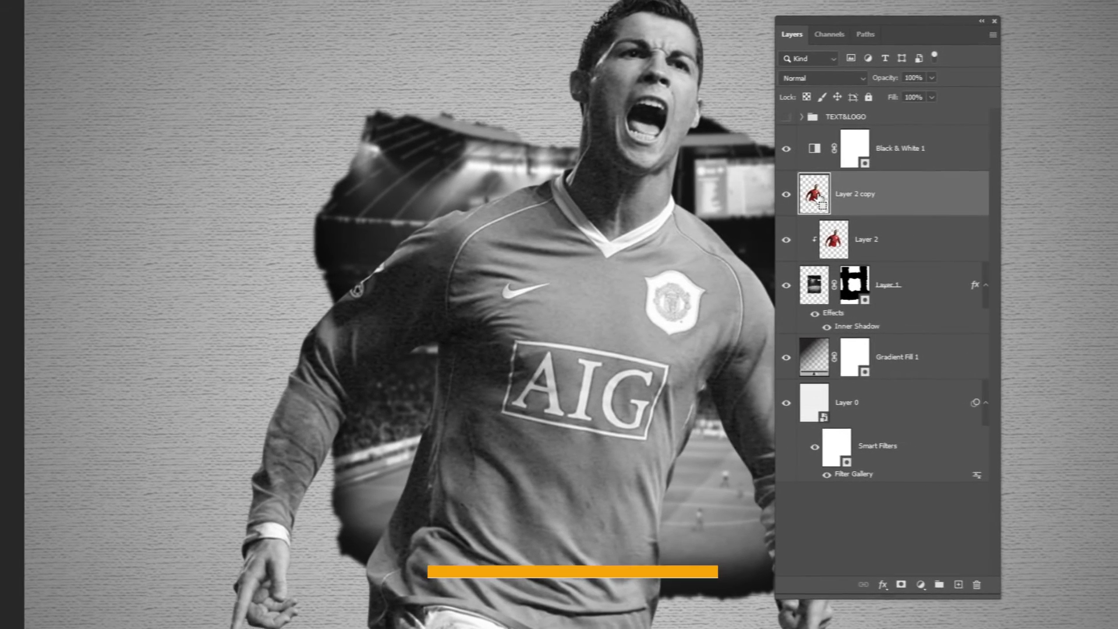
left_click(819, 199, "ctrl")
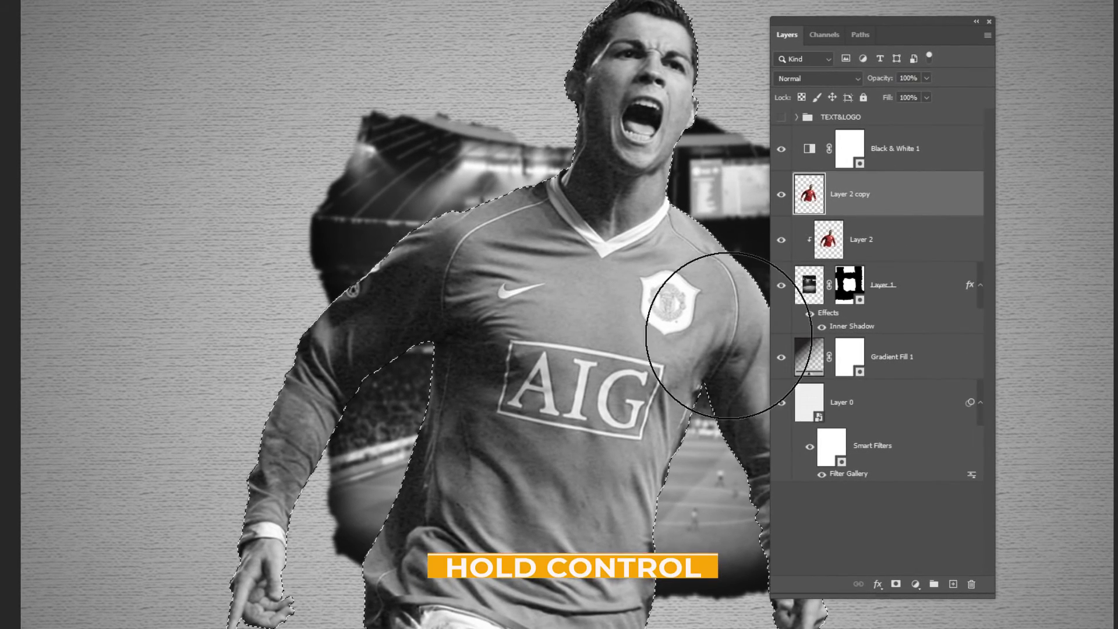
left_click_drag(678, 385, 513, 292)
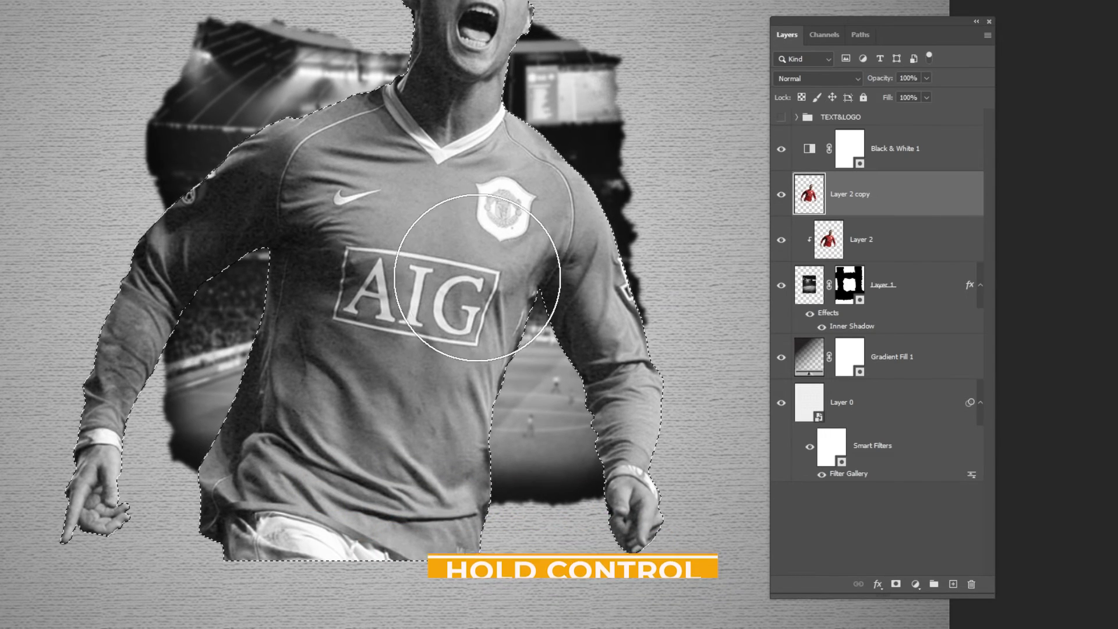
key("bracketleft")
key("bracketleft")
key("bracketleft")
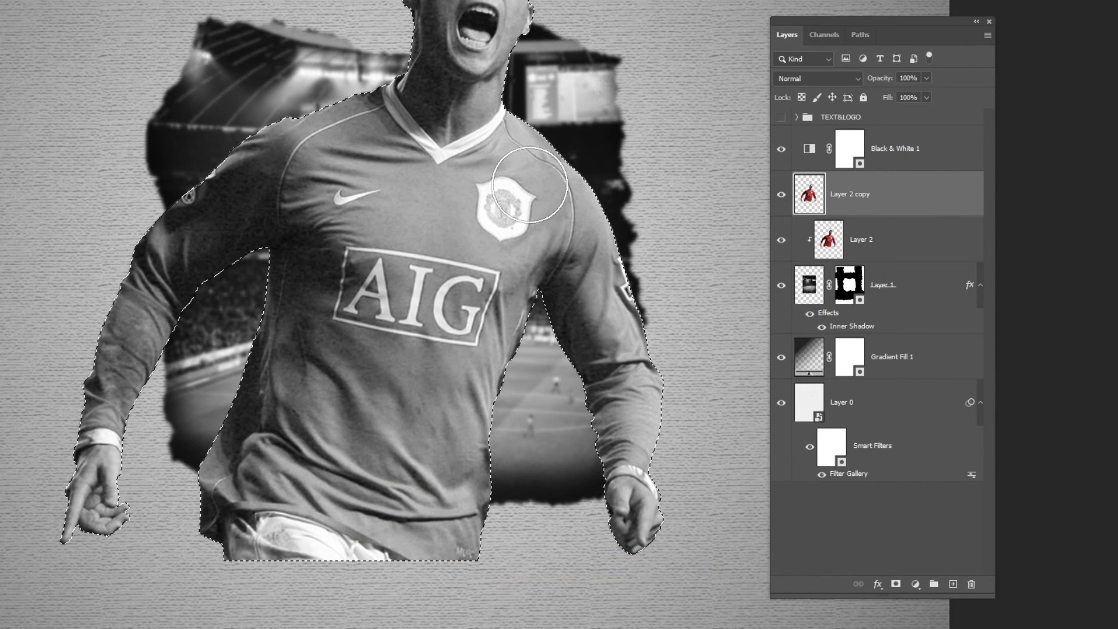
left_click_drag(521, 170, 547, 218)
key("ctrl+z")
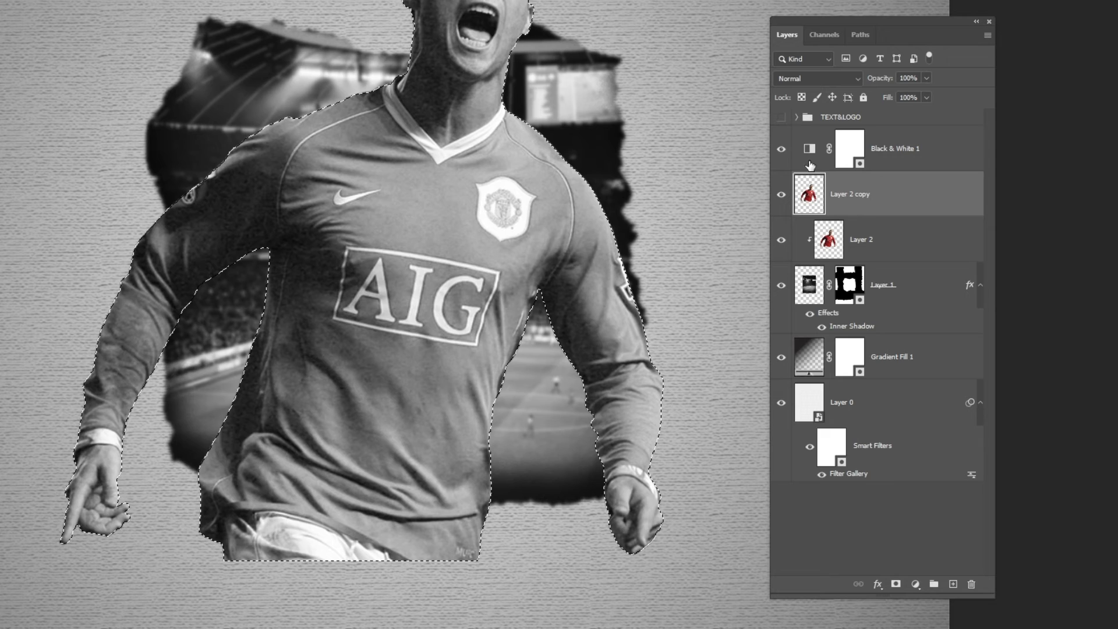
- Paint black over the jersey on the Black & White 1 mask to restore its red color, and deselect
left_click(849, 149)
left_click_drag(524, 170, 530, 149)
mouse_move(606, 274)
left_mouse_down()
mouse_move(669, 429)
mouse_move(594, 424)
mouse_move(581, 443)
mouse_move(524, 244)
mouse_move(491, 187)
mouse_move(350, 169)
mouse_move(391, 167)
mouse_move(150, 212)
mouse_move(99, 386)
mouse_move(150, 359)
mouse_move(304, 200)
mouse_move(294, 279)
mouse_move(219, 499)
mouse_move(443, 541)
mouse_move(530, 335)
mouse_move(396, 372)
mouse_move(311, 318)
left_mouse_up()
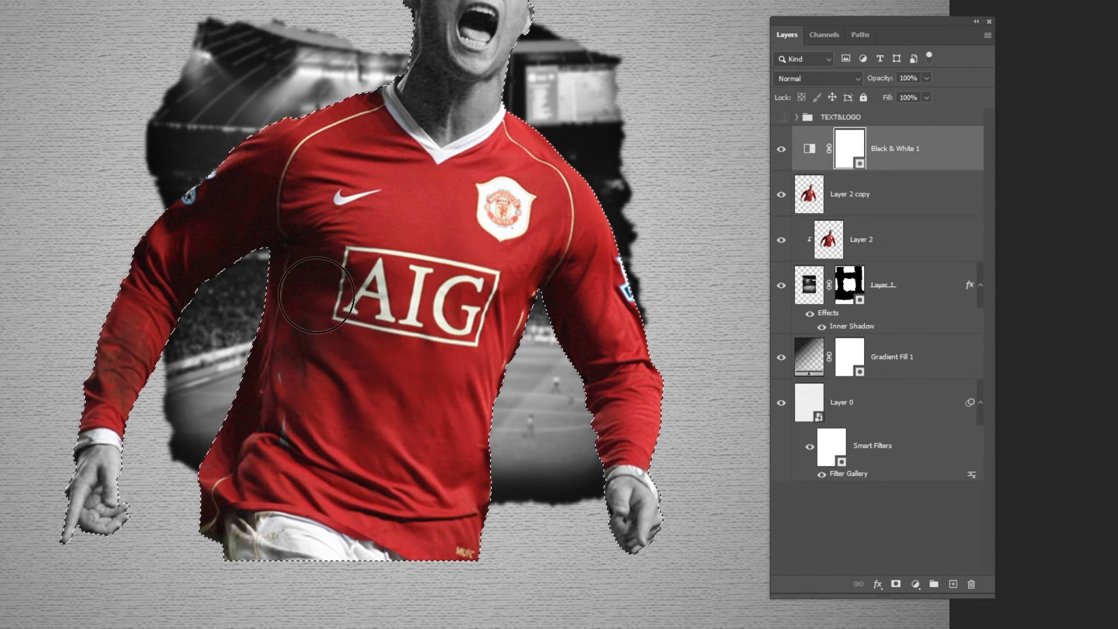
mouse_move(150, 262)
left_mouse_down()
mouse_move(593, 264)
mouse_move(644, 378)
mouse_move(497, 356)
left_mouse_up()
key("ctrl+d")
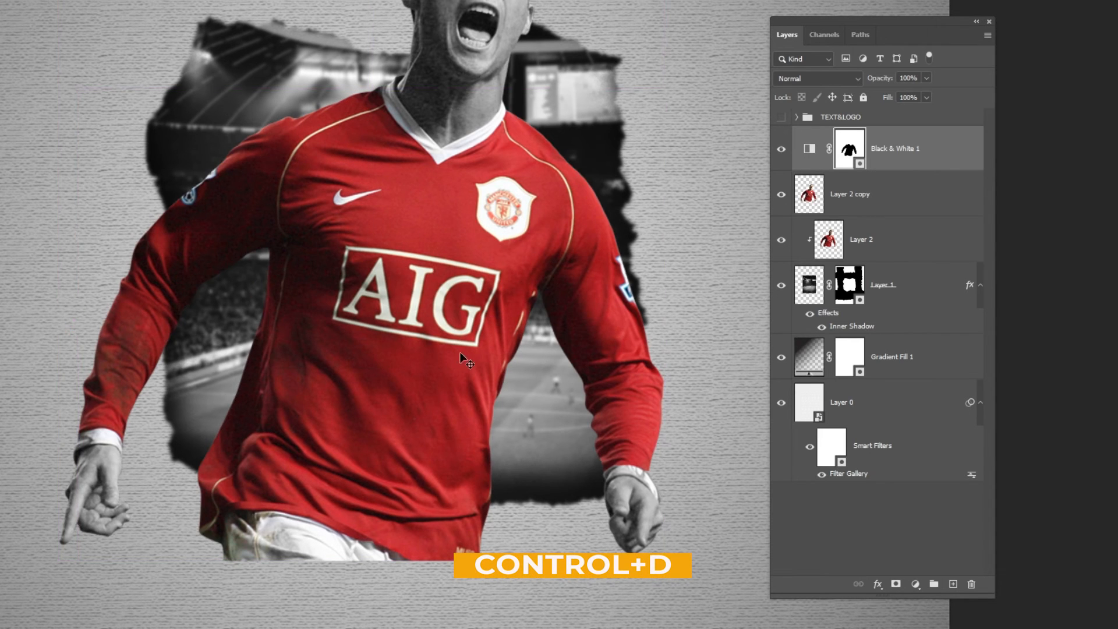
- Add a layer mask to Layer 2 copy and load Layer 1's torn-edge mask as a selection, keeping the new mask active
left_click(809, 205)
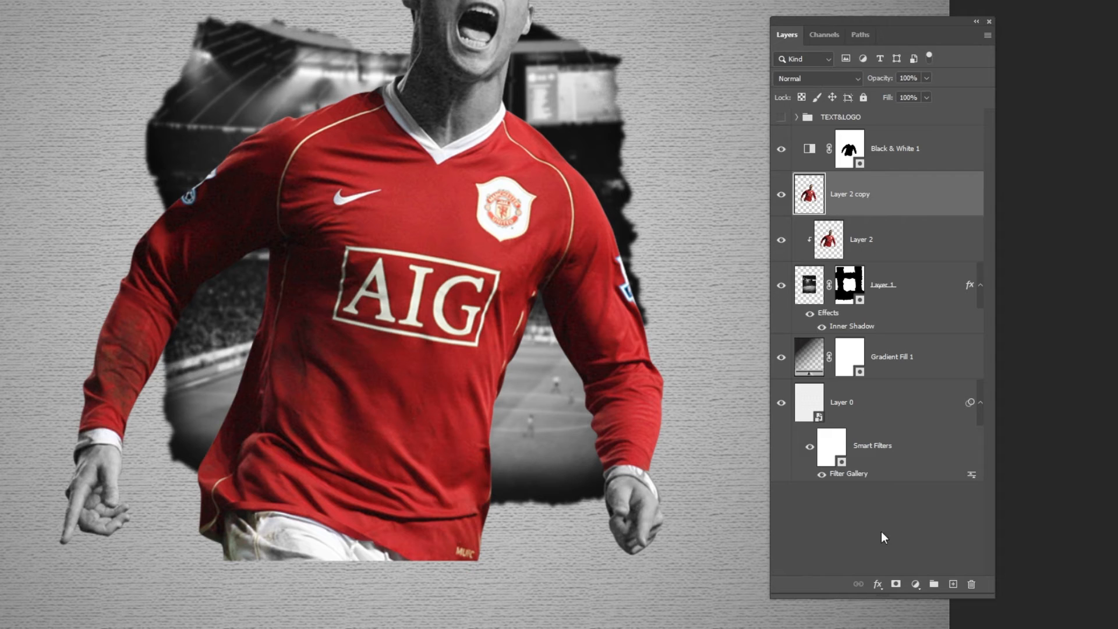
left_click(897, 584)
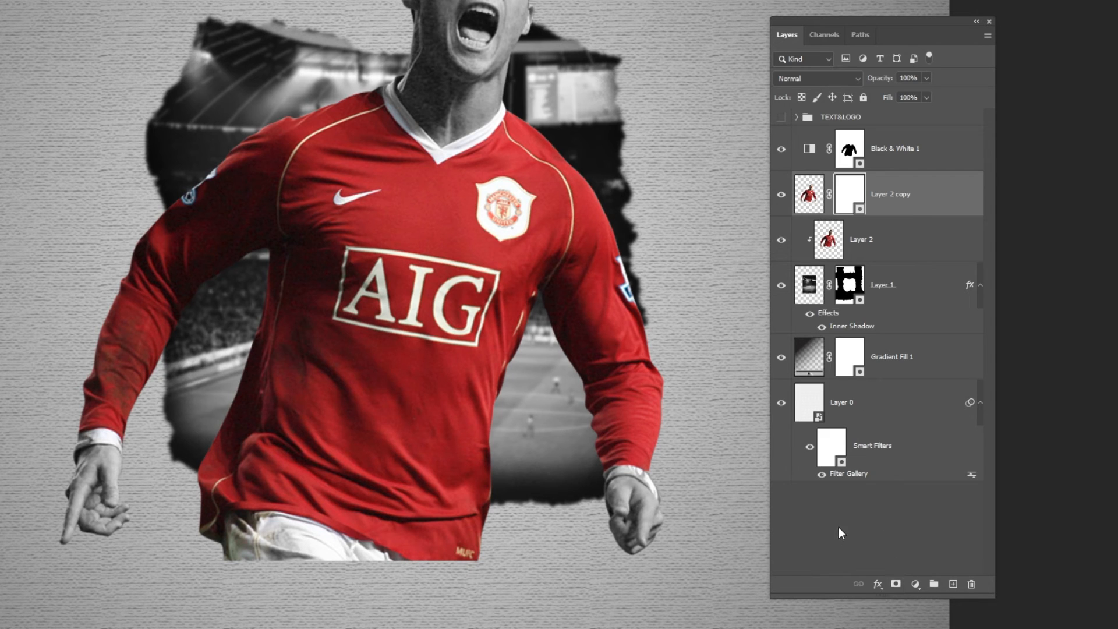
left_click(848, 300)
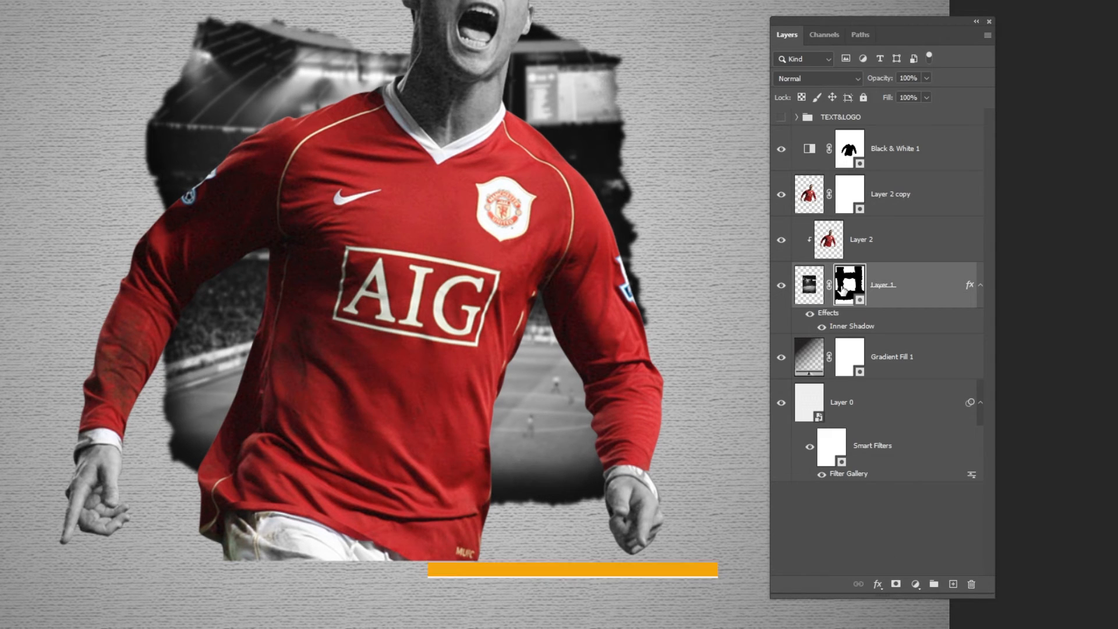
left_click(846, 286, "ctrl")
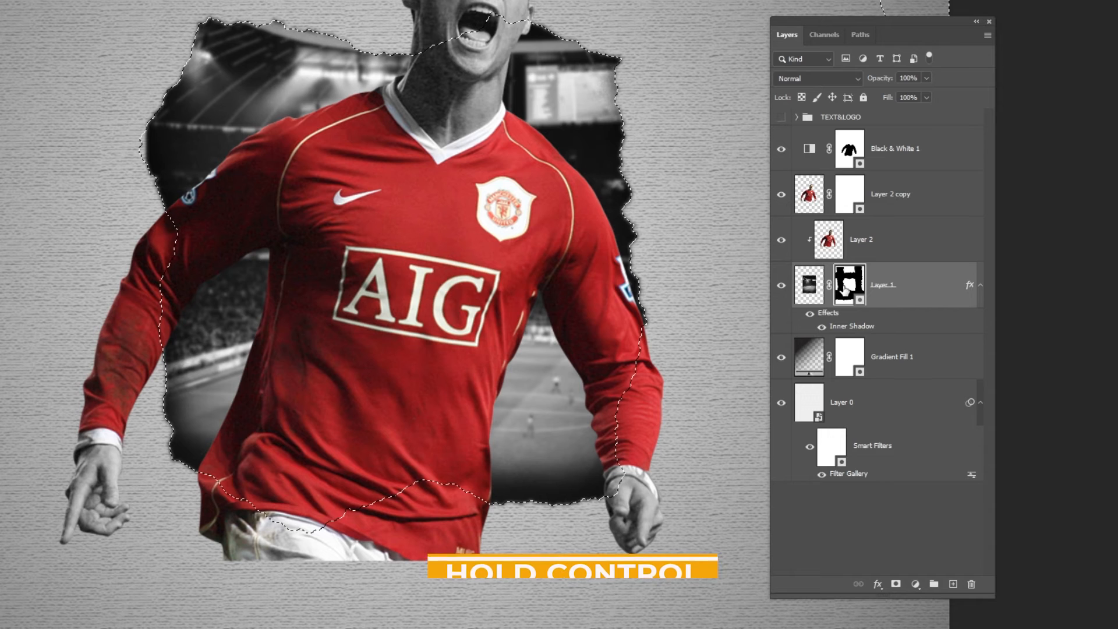
left_click(847, 203)
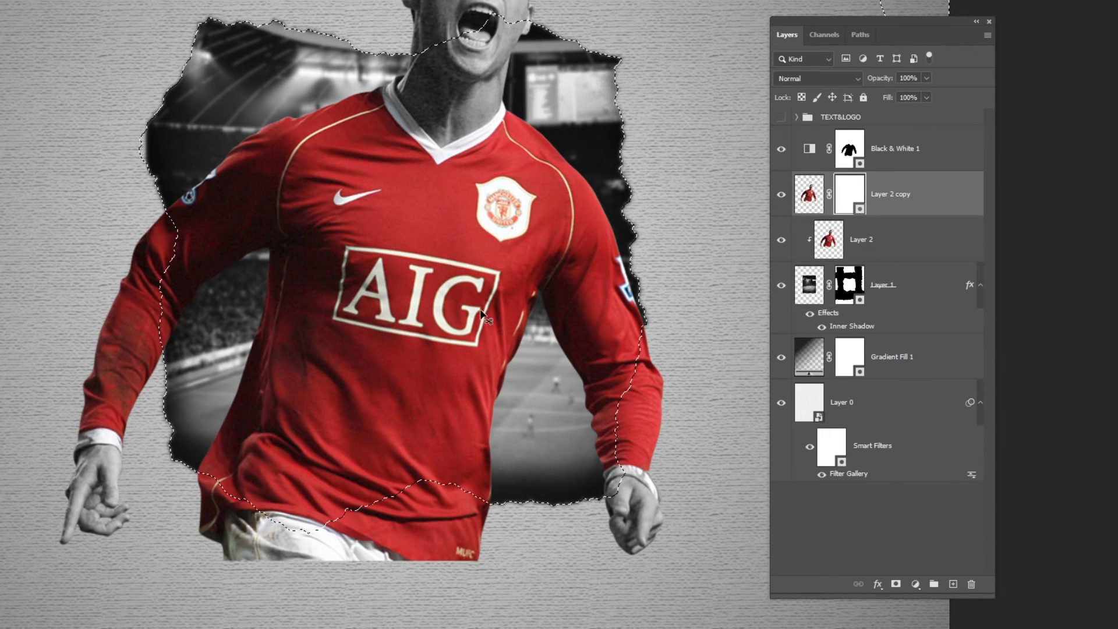
- Mask Layer 2 copy's lower torso along the inside of the torn edge with a 90 px Soft Round brush
key("b")
right_click(403, 348)
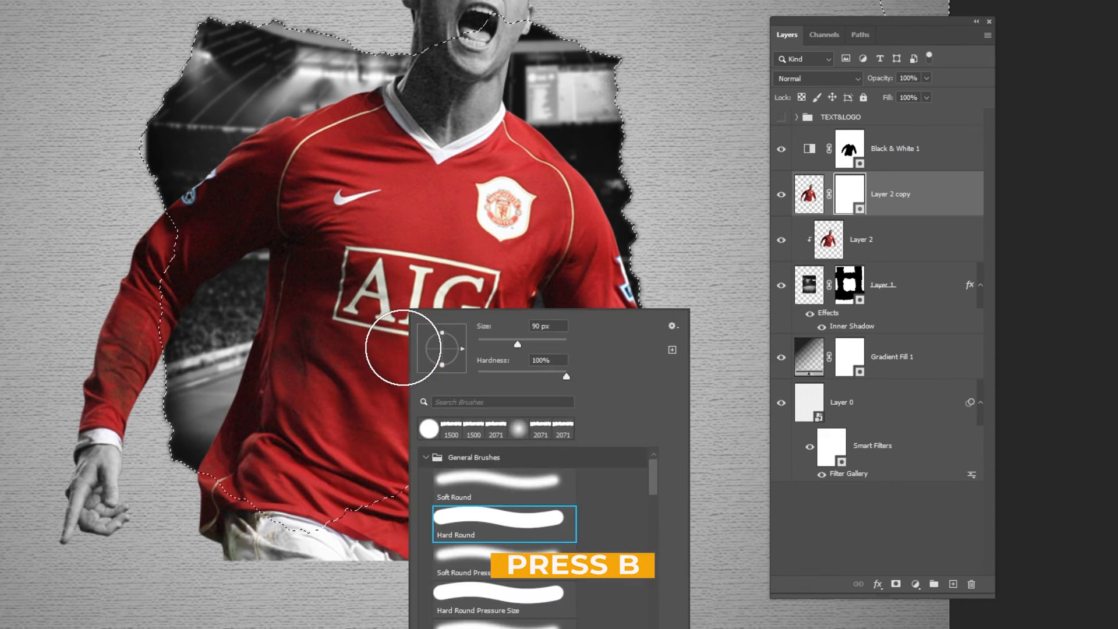
left_click(498, 483)
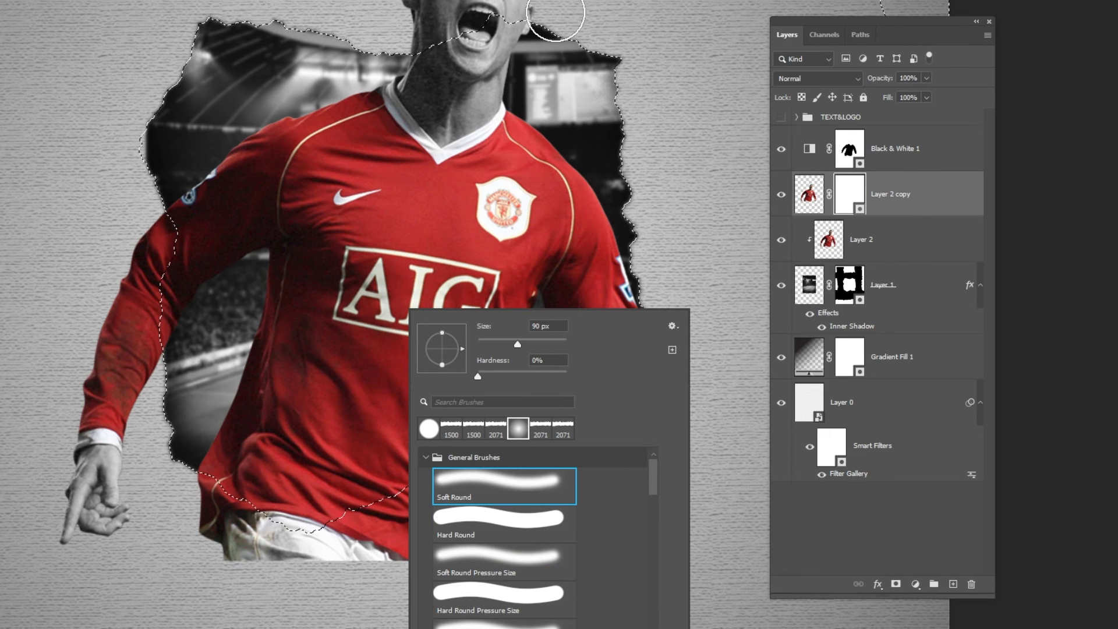
key("Return")
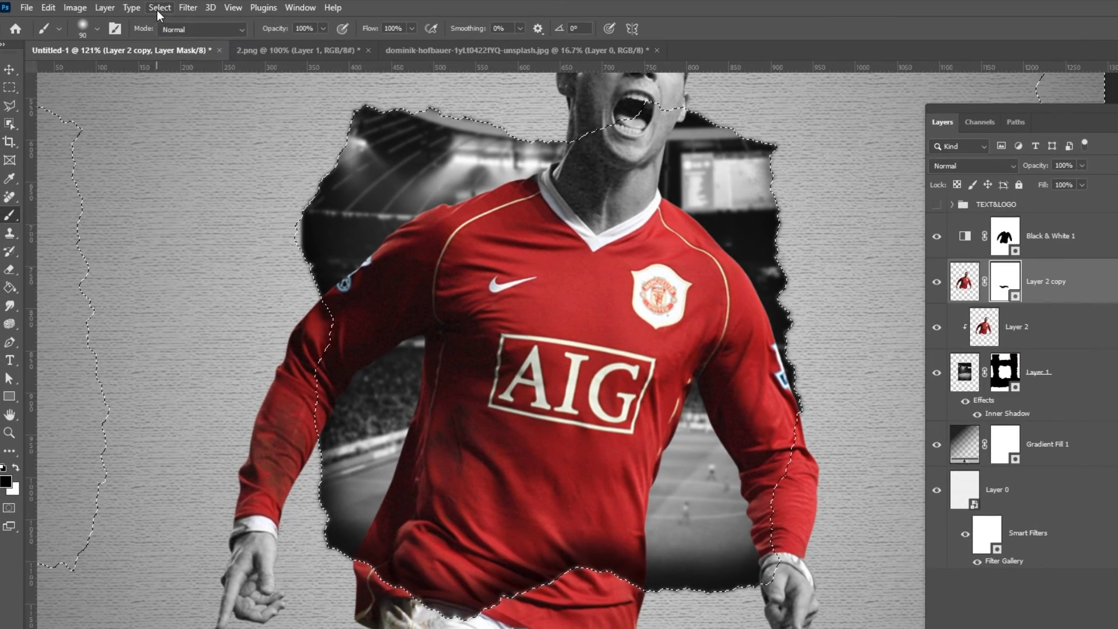
- Invert the selection, mask out the player's lower body outside the torn bottom edge, and deselect
left_click(159, 8)
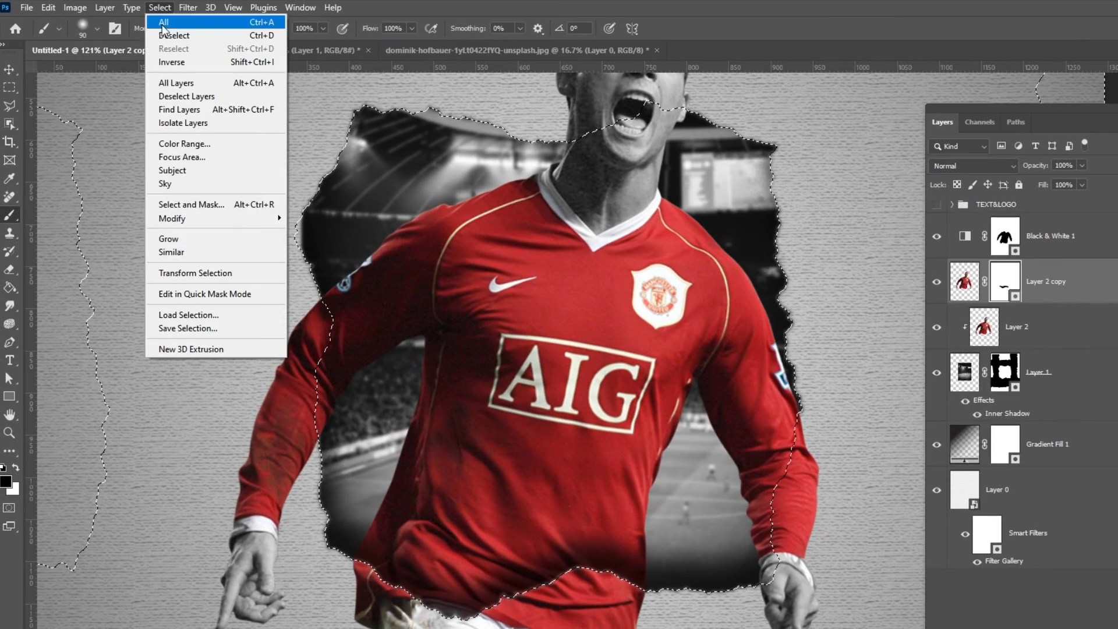
left_click(170, 57)
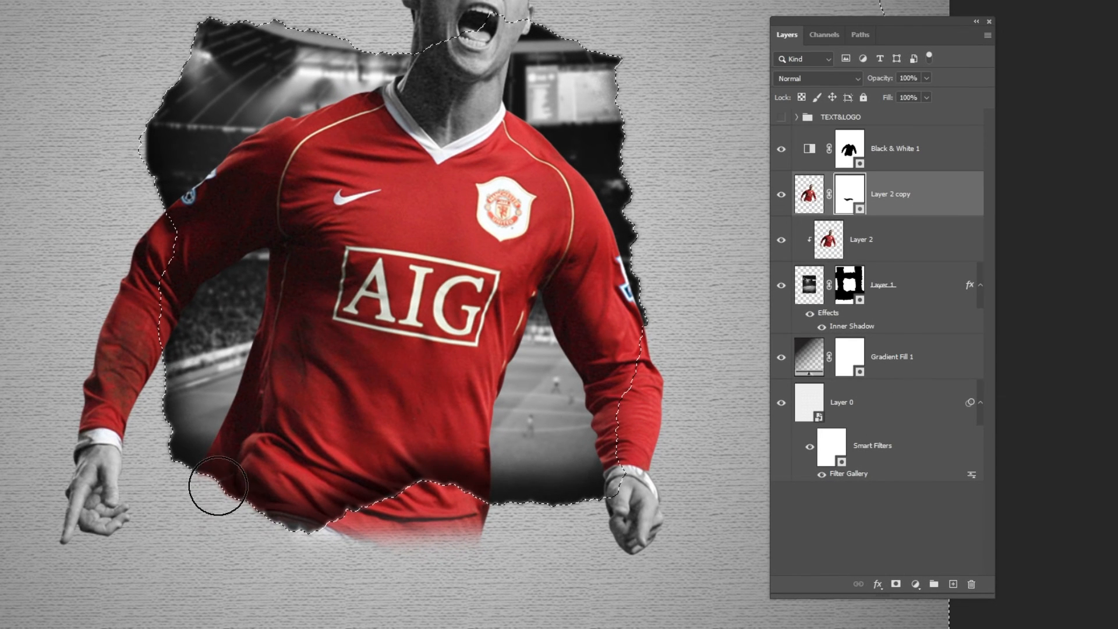
mouse_move(206, 478)
left_mouse_down()
mouse_move(281, 523)
mouse_move(428, 529)
mouse_move(365, 510)
mouse_move(405, 497)
mouse_move(490, 513)
mouse_move(437, 497)
mouse_move(463, 504)
left_mouse_up()
mouse_move(521, 311)
left_mouse_down()
mouse_move(456, 317)
mouse_move(475, 318)
left_mouse_up()
key("ctrl+d")
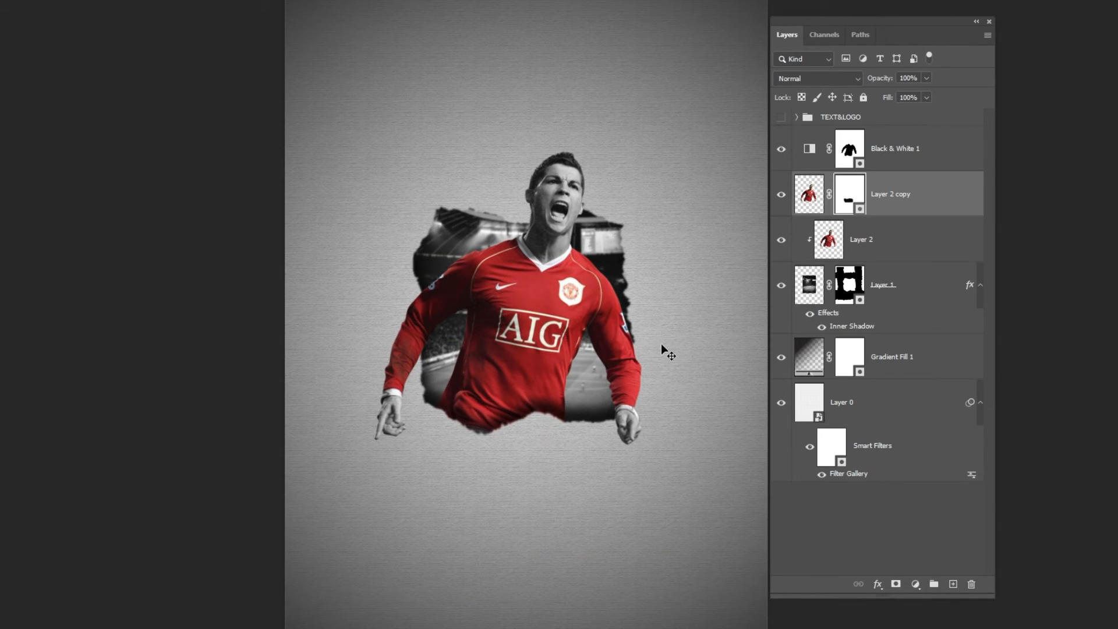
- Add a Multiply drop shadow in color 220100 to Layer 2 copy: opacity 46%, angle 3°, distance 31 px, spread 0%, size 21 px
right_click(882, 210)
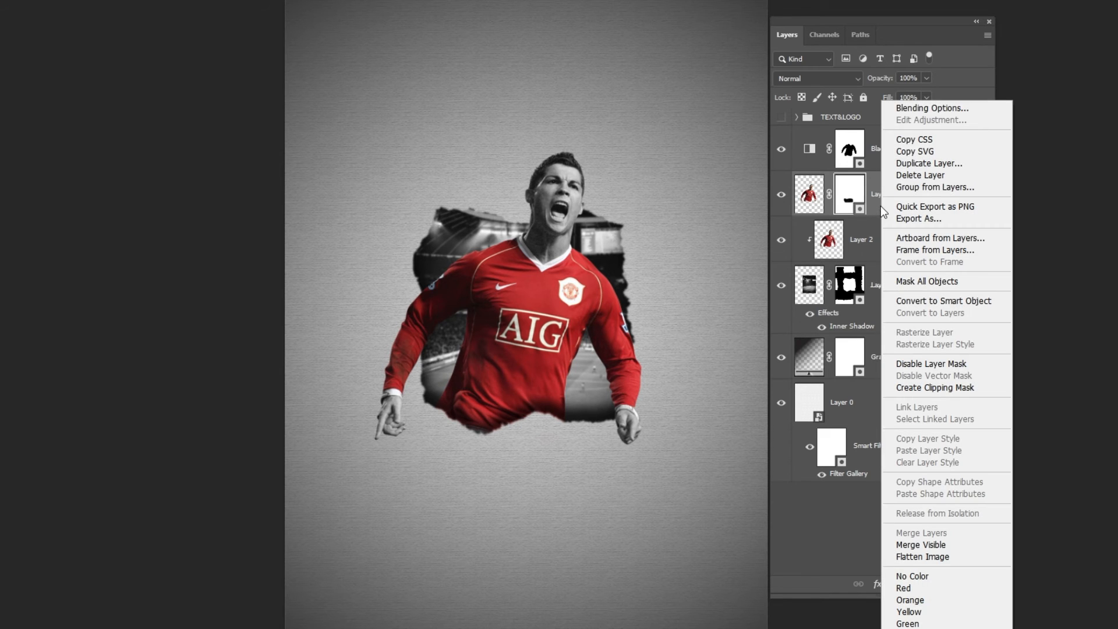
left_click(926, 109)
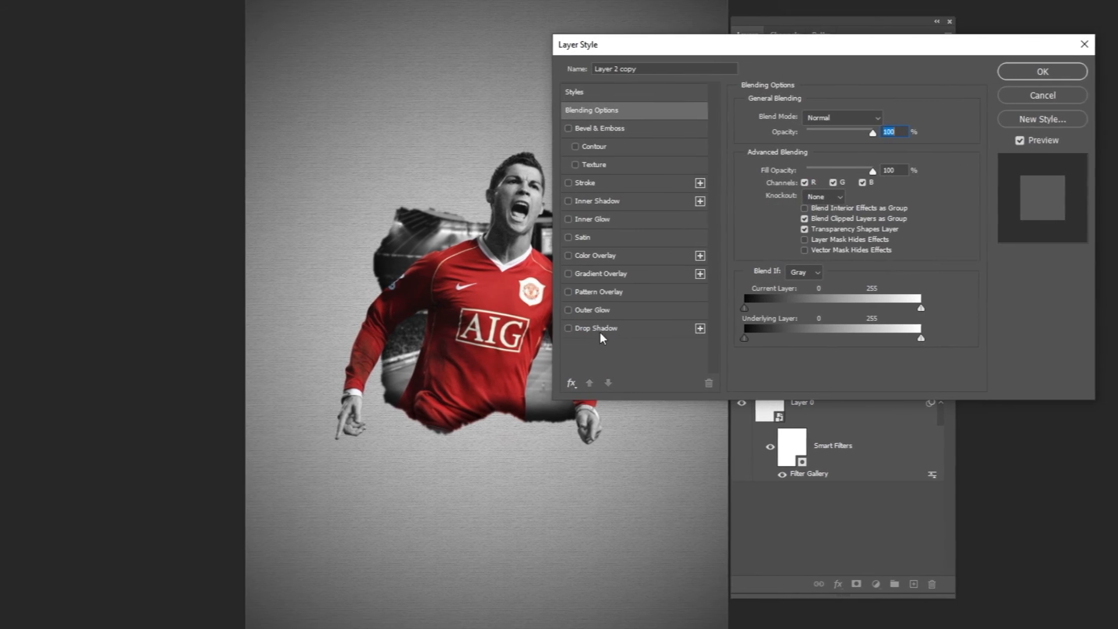
left_click(605, 329)
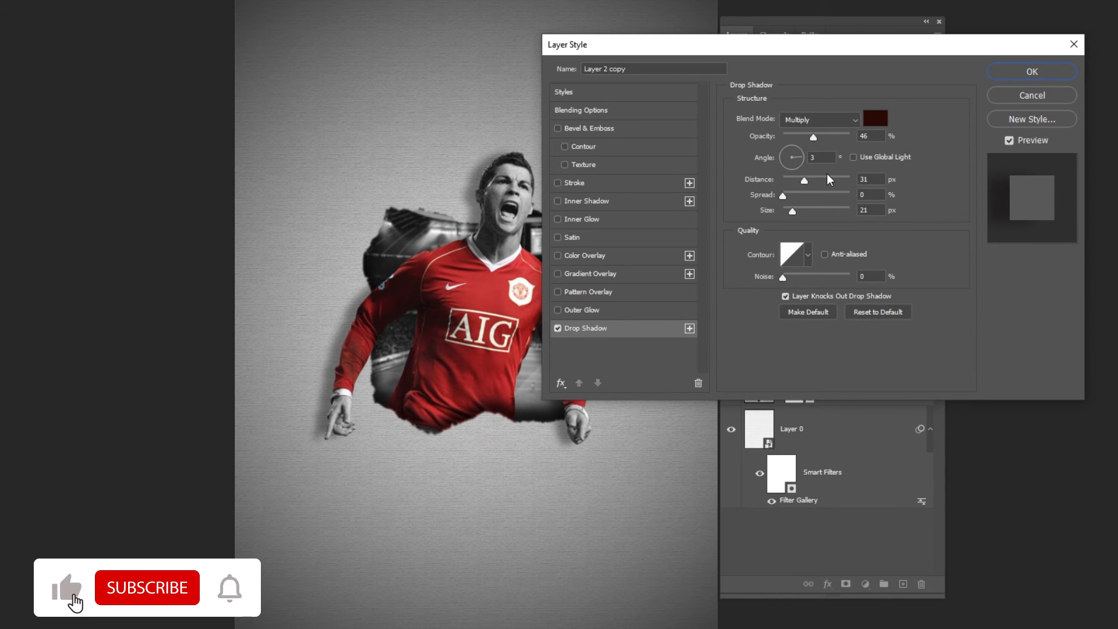
left_click(874, 119)
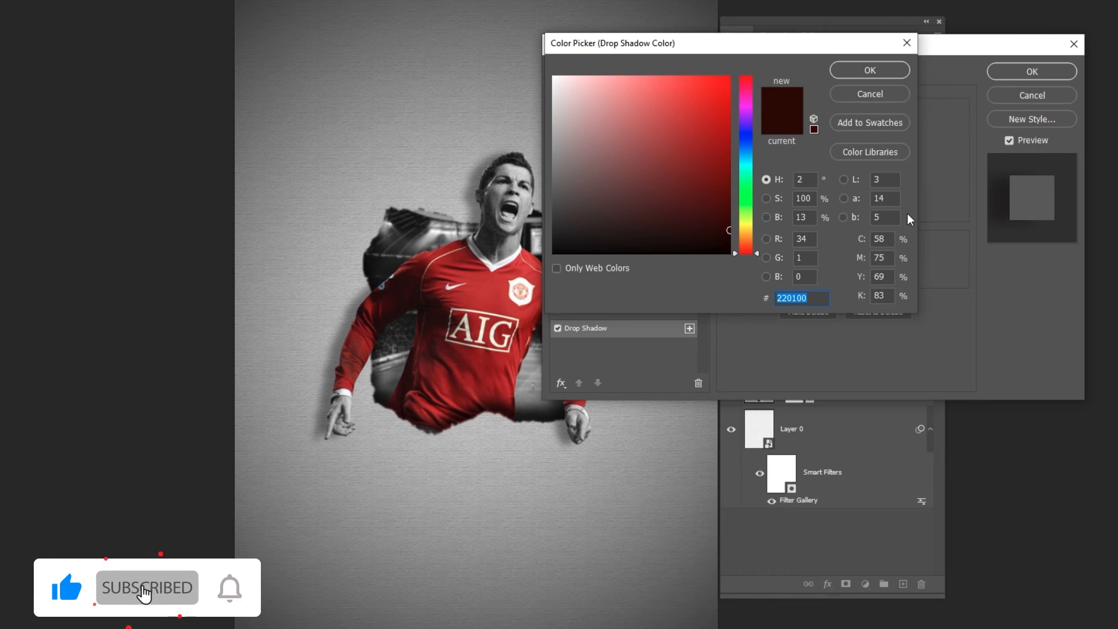
left_click(886, 71)
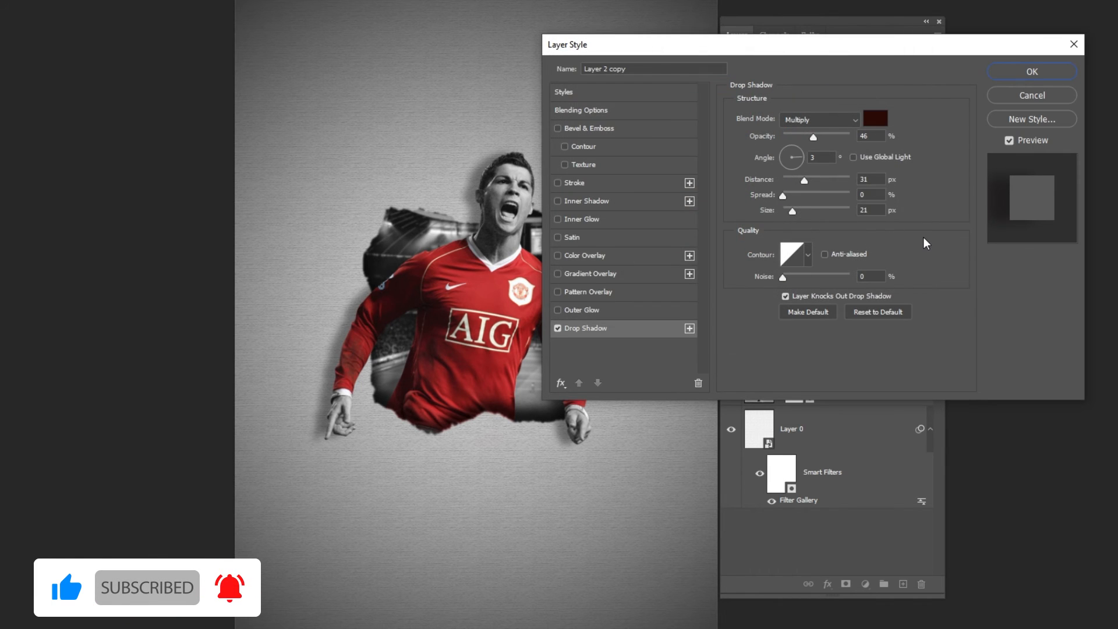
left_click(1028, 72)
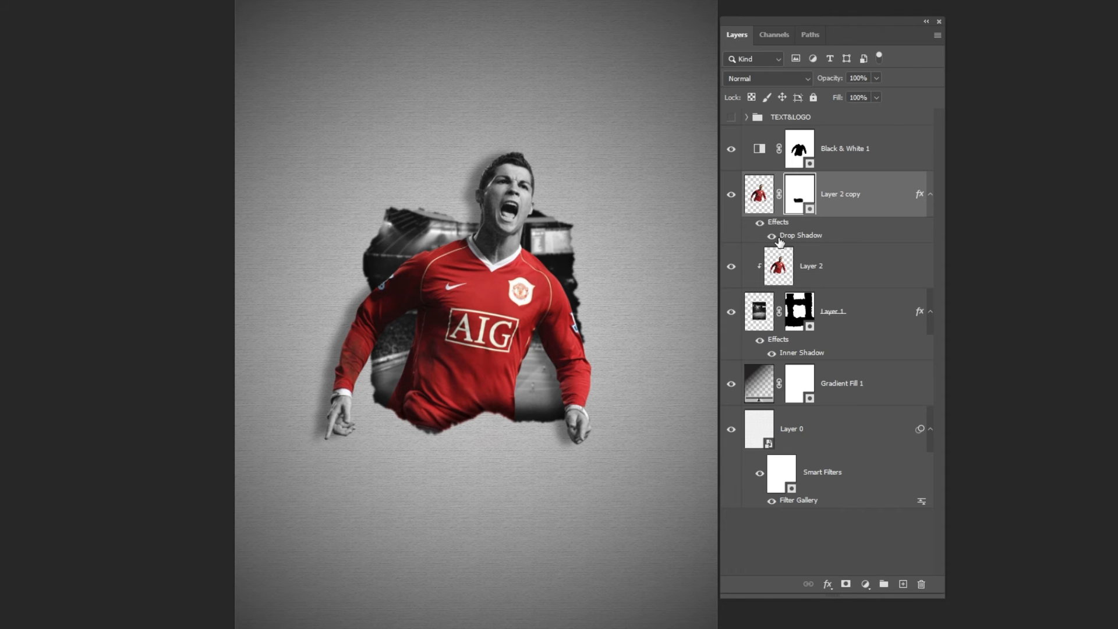
- Separate Layer 2 copy's drop shadow into its own layer and add a layer mask to it
left_click(774, 237)
right_click(780, 223)
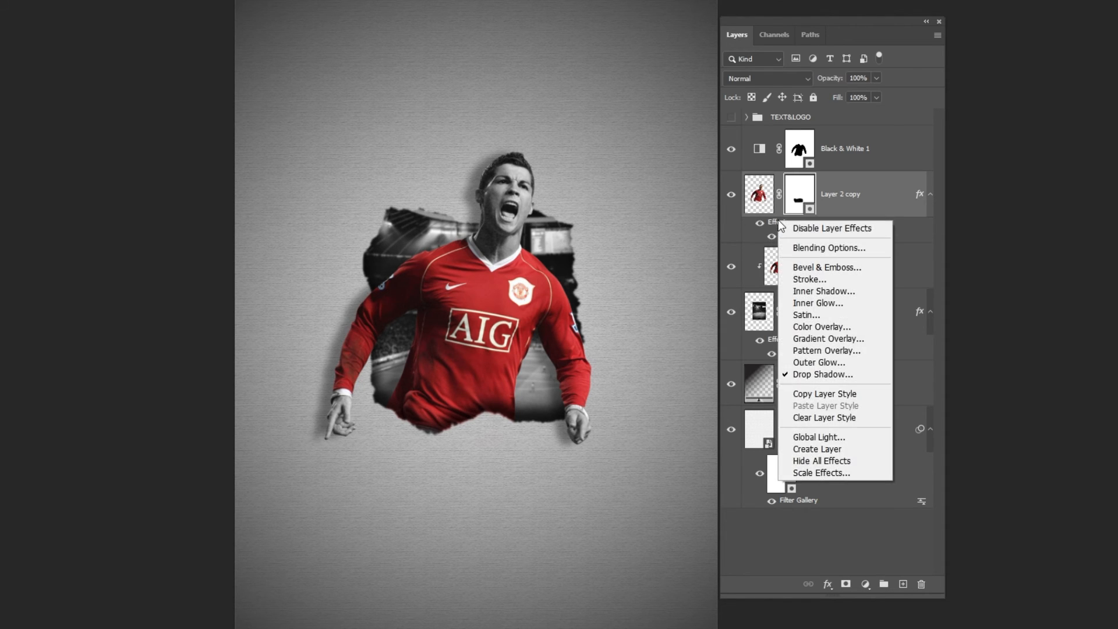
left_click(820, 450)
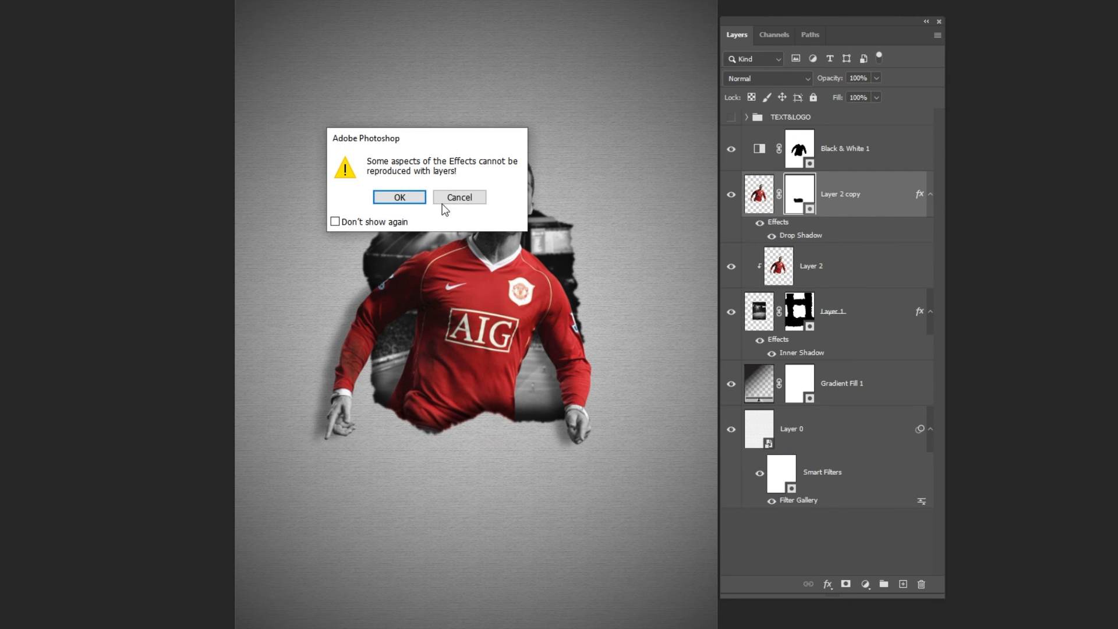
left_click(401, 198)
left_click(787, 244)
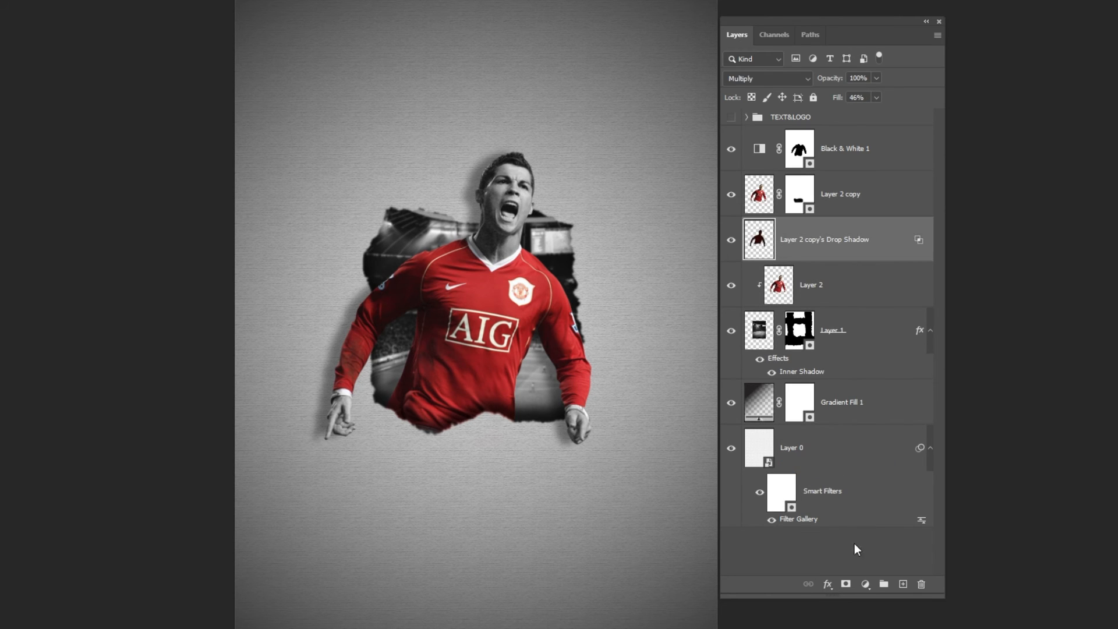
left_click(846, 584)
left_click(584, 350)
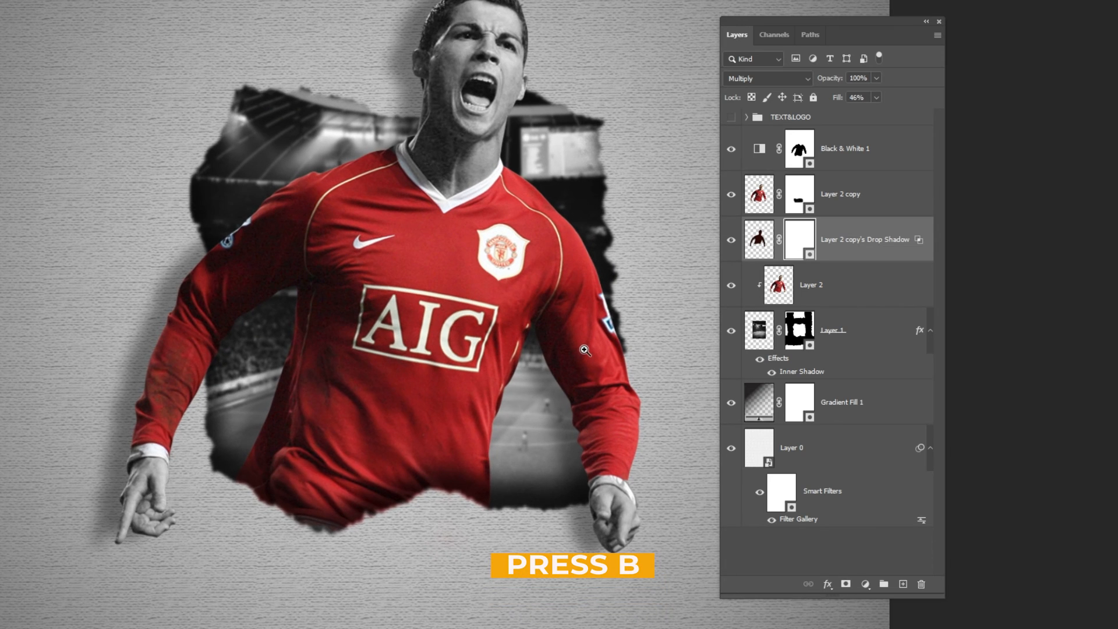
- Mask out the drop shadow over the stadium photo and around the torso with a 90 px Soft Round brush
key("b")
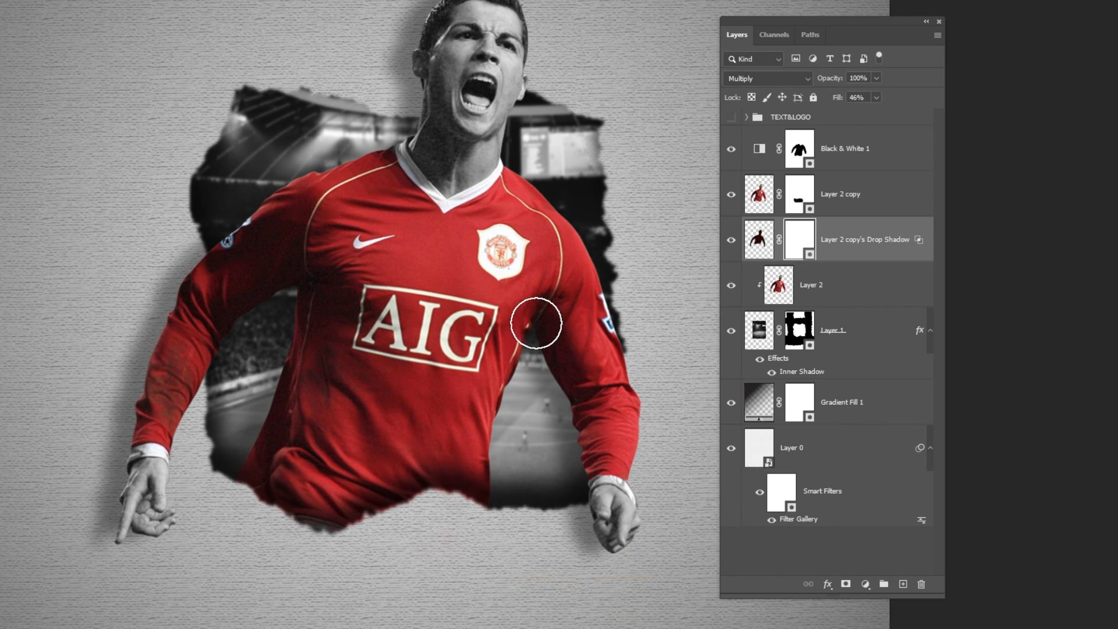
right_click(499, 295)
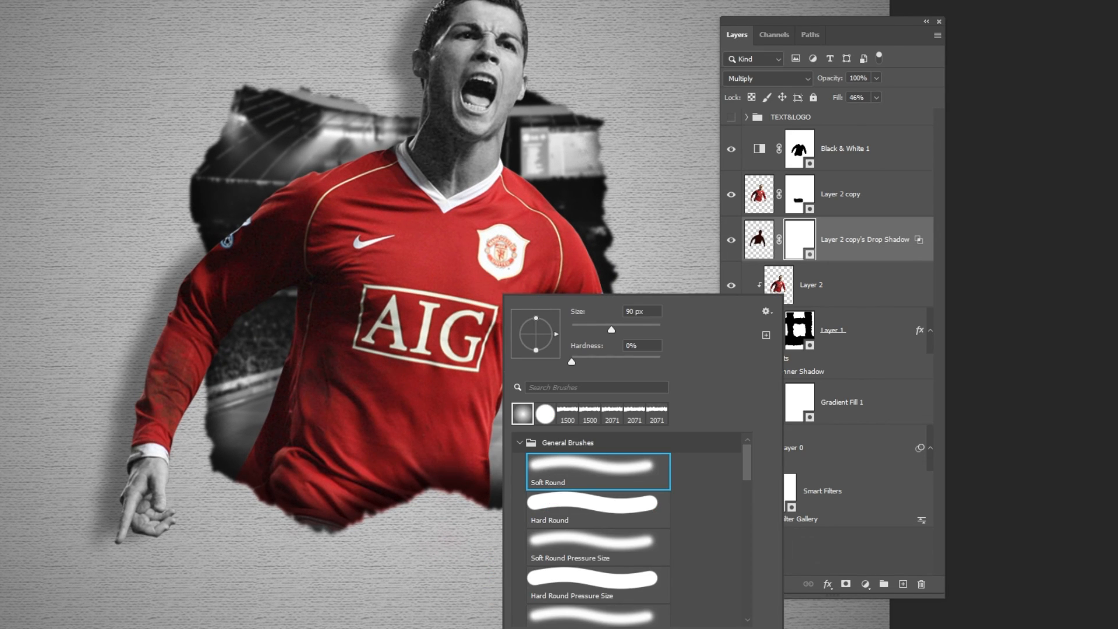
key("Return")
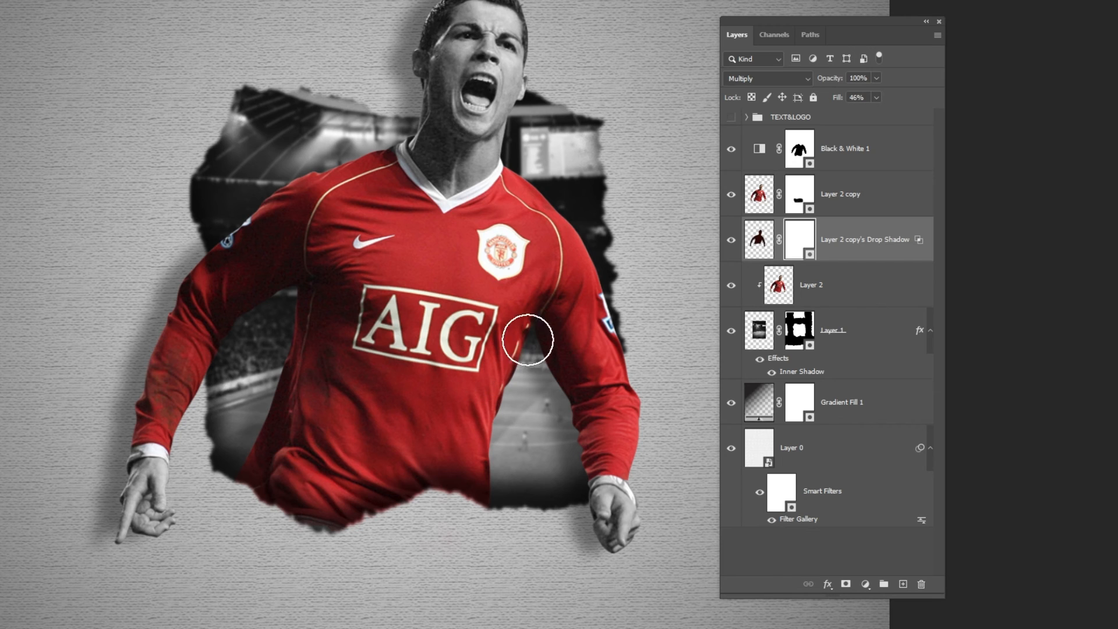
mouse_move(528, 339)
left_mouse_down()
mouse_move(552, 363)
mouse_move(563, 457)
left_mouse_up()
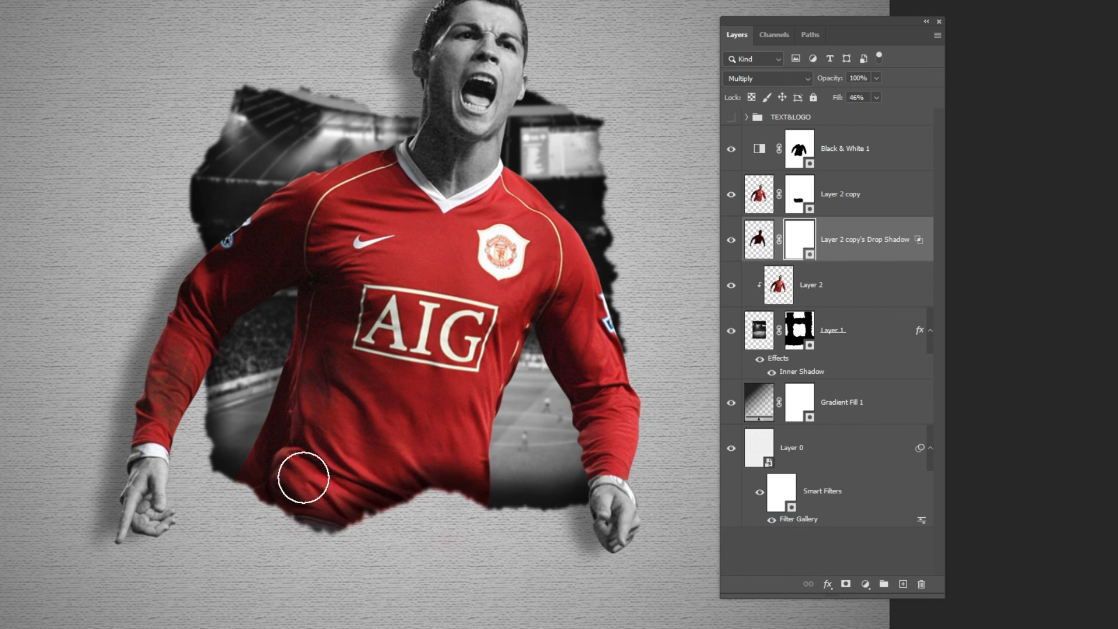
mouse_move(303, 477)
left_mouse_down()
mouse_move(274, 387)
mouse_move(283, 272)
left_mouse_up()
left_click_drag(286, 212, 373, 150)
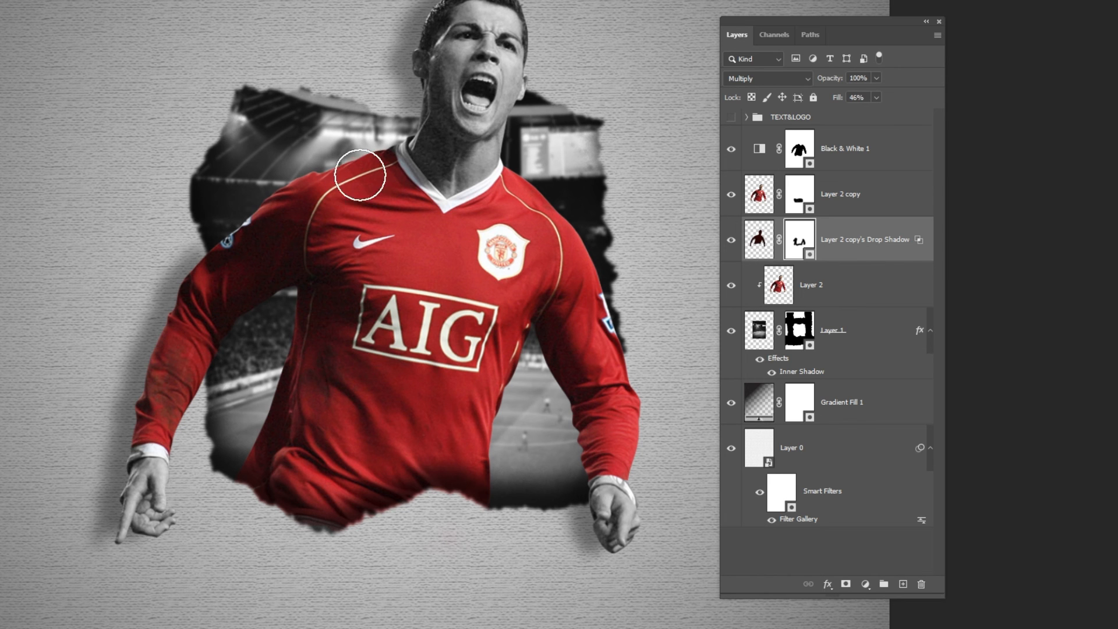
left_click_drag(629, 301, 585, 307)
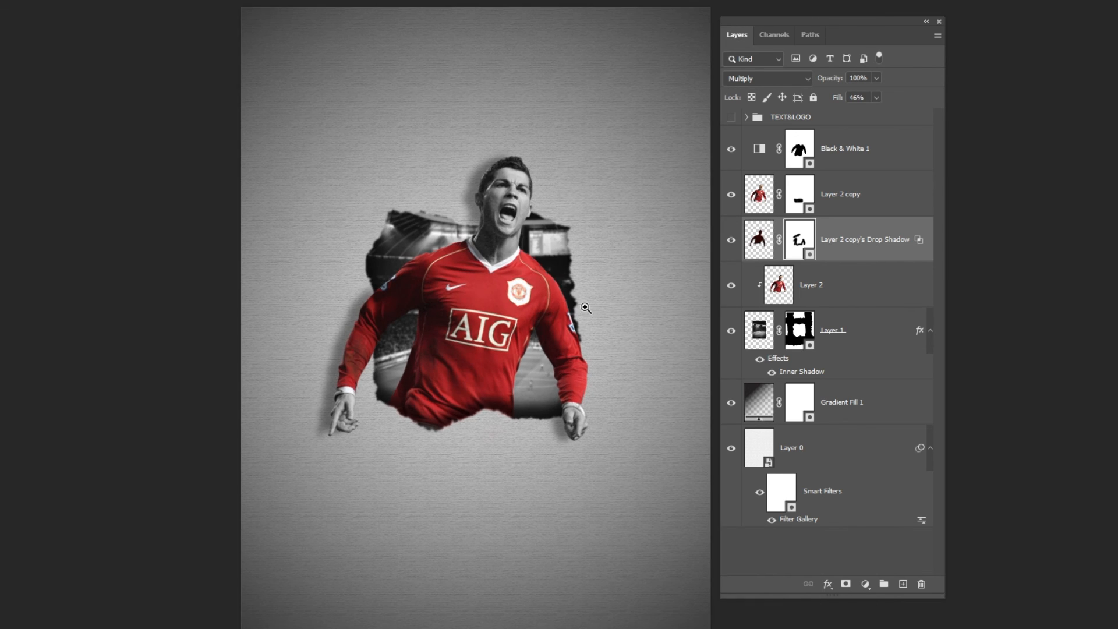
- Check the masked shadow layer and show the TEXT&LOGO group on the poster
left_click(731, 240)
left_click(732, 118)
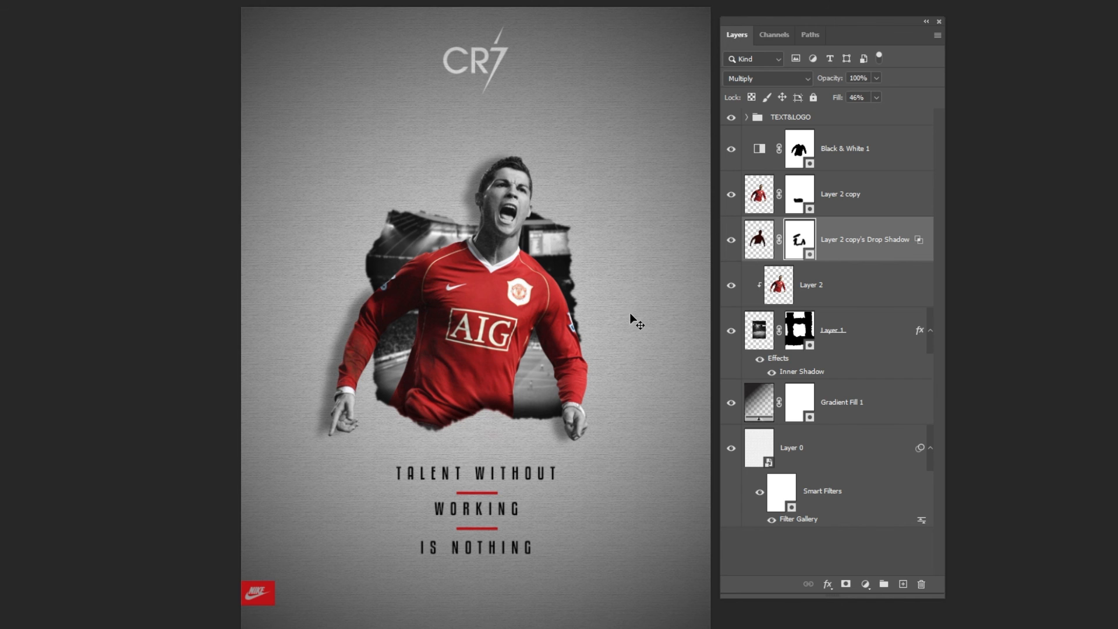
left_click_drag(622, 314, 607, 314)
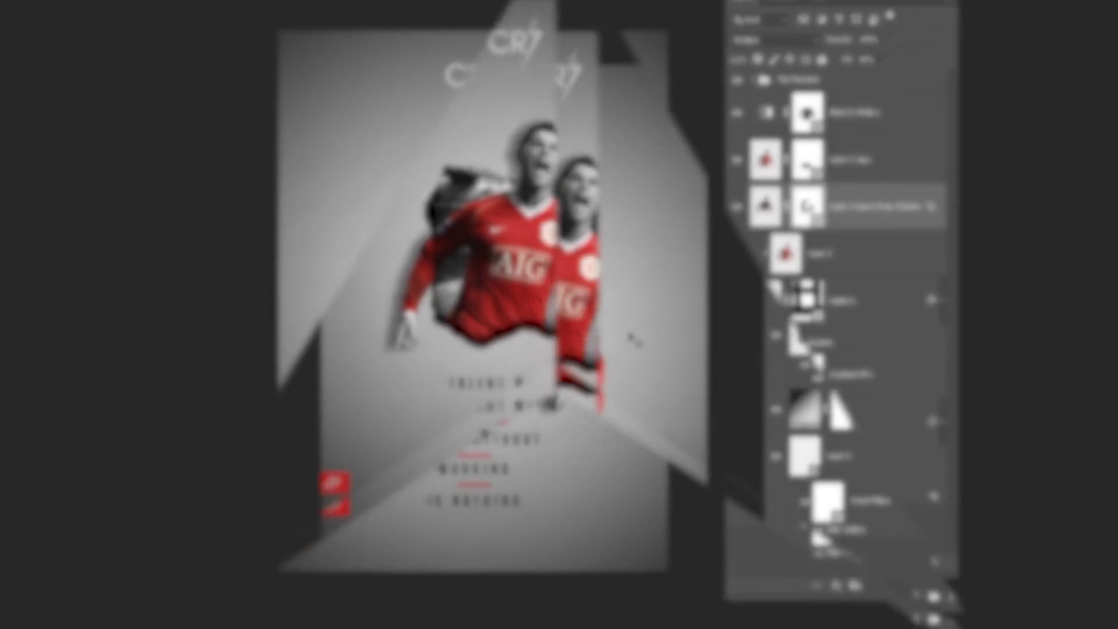